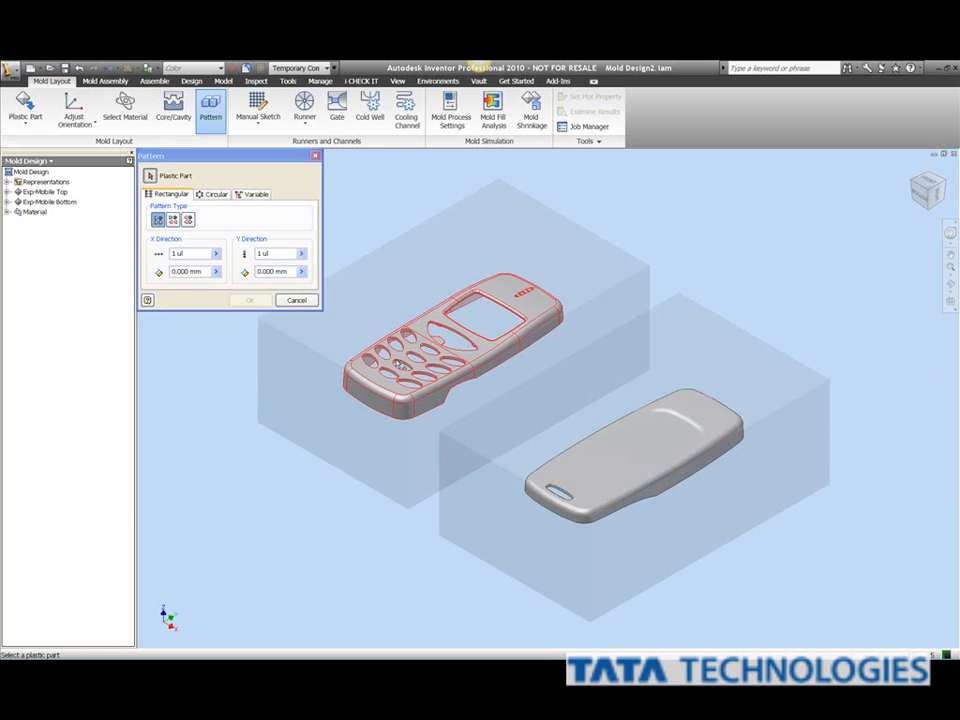
Step: Pattern the phone's top housing with 2 instances in the Y direction spaced 180 mm apart
{"action": "left_click_drag", "start_coordinate": [263, 254], "coordinate": [261, 254]}
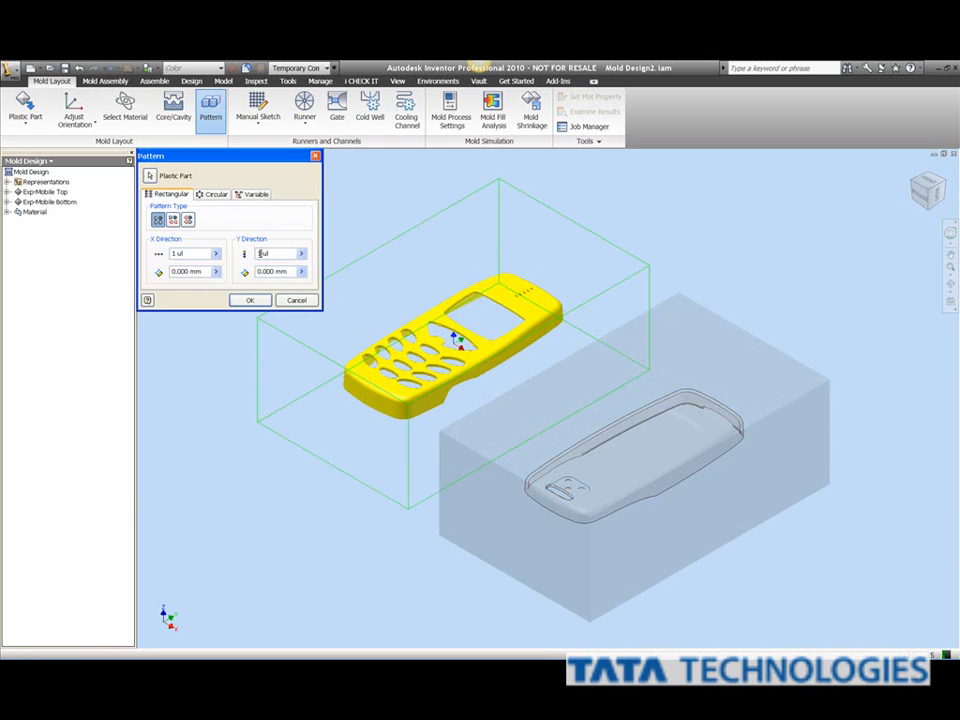
{"action": "type", "text": "2"}
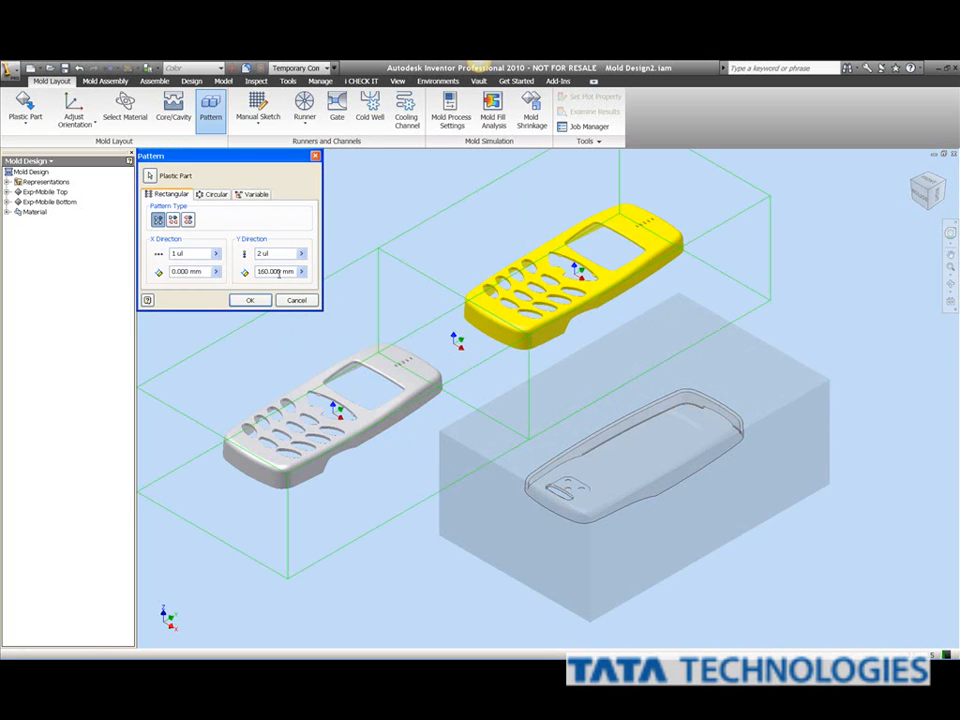
{"action": "left_click_drag", "start_coordinate": [277, 271], "coordinate": [254, 271]}
{"action": "type", "text": "1"}
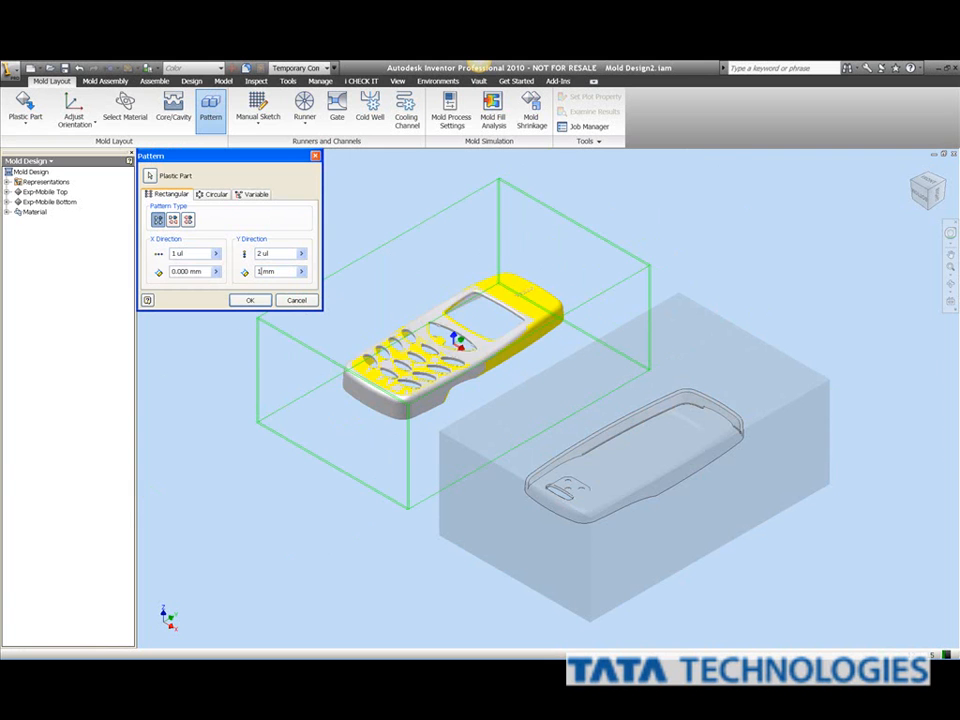
{"action": "type", "text": "80"}
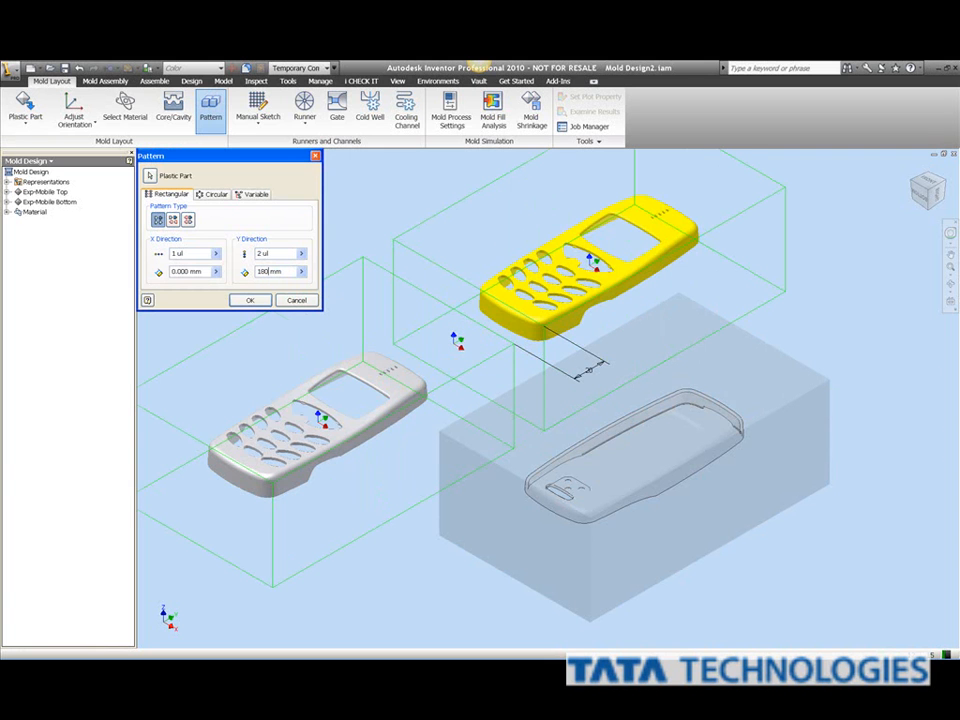
Step: Choose the pattern type that turns the second top housing around and let a variable pattern inherit from that layout
{"action": "left_click", "coordinate": [174, 220]}
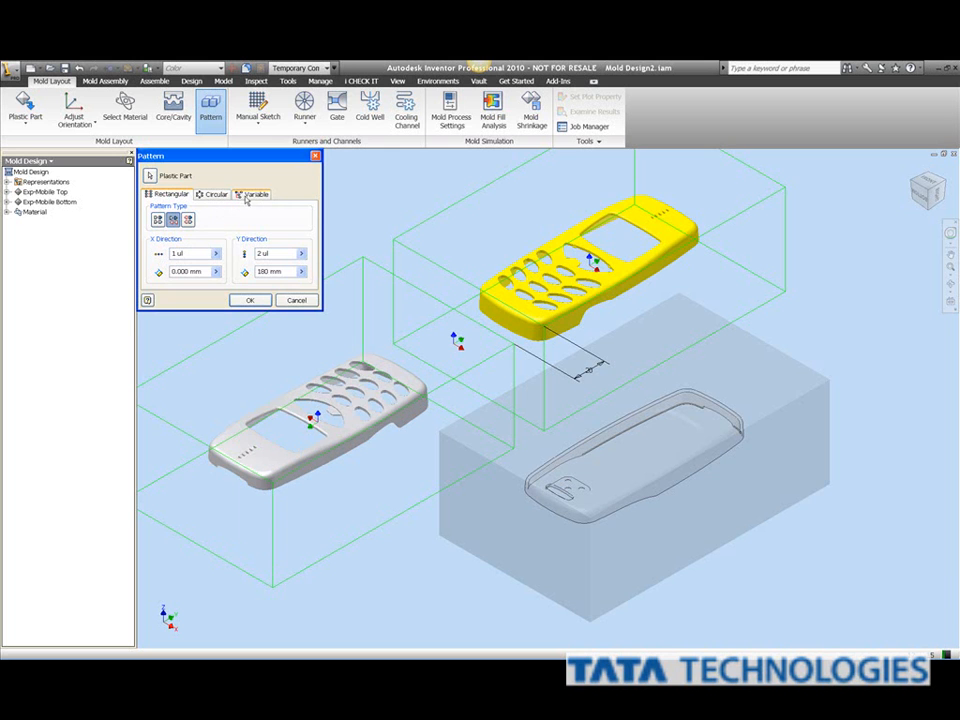
{"action": "left_click", "coordinate": [251, 195]}
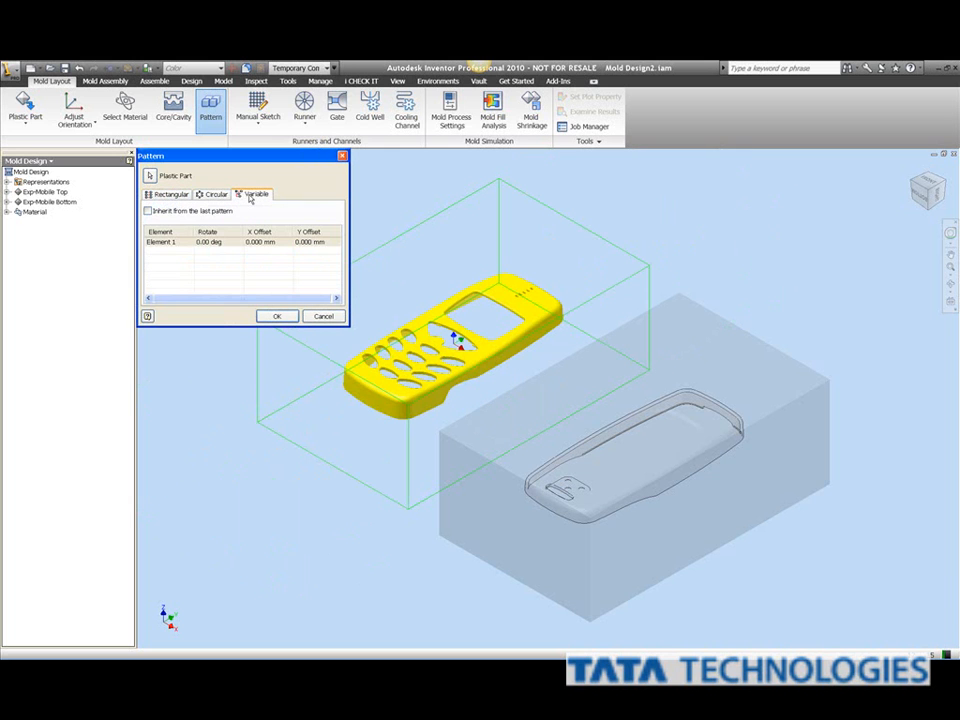
{"action": "left_click", "coordinate": [193, 214]}
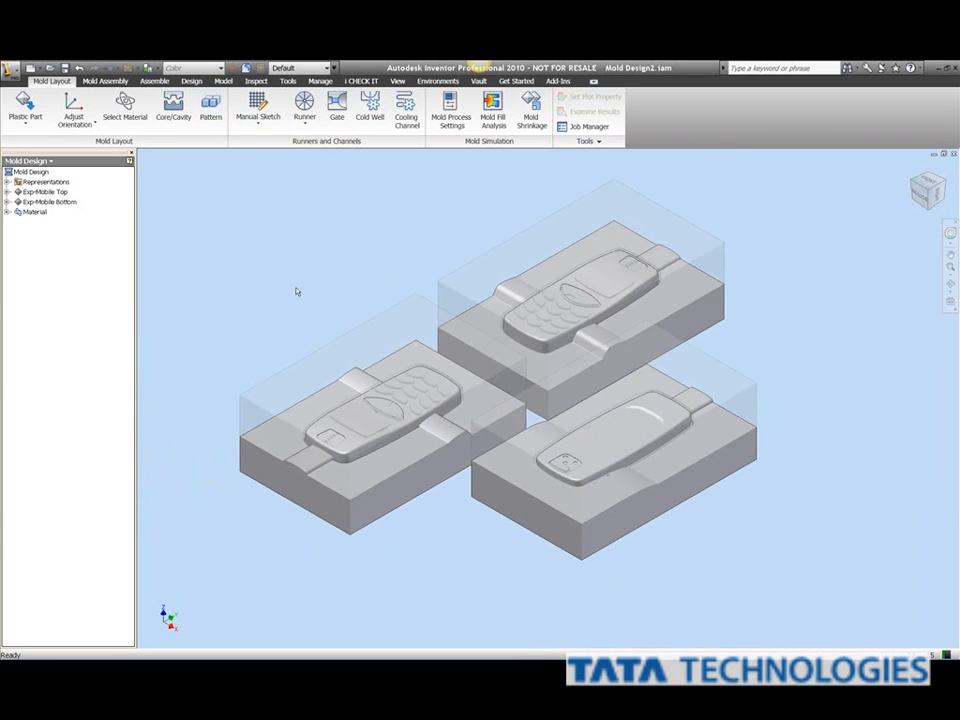
Step: Pattern the phone's bottom cover with 2 instances in Y, 180 mm apart, with the second instance turned around
{"action": "left_click", "coordinate": [210, 106]}
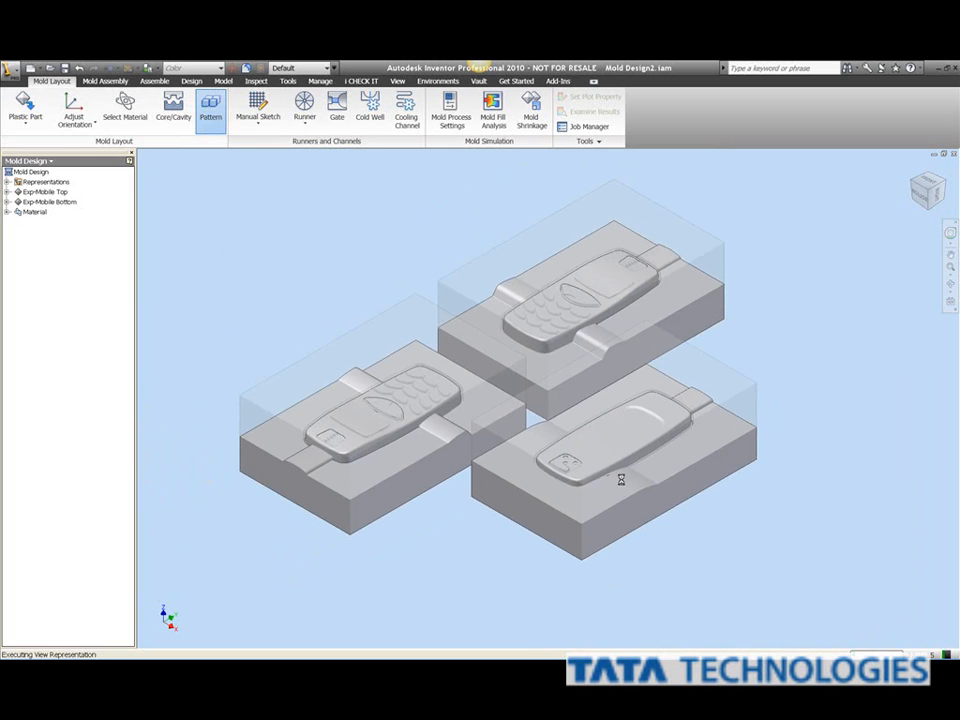
{"action": "left_click", "coordinate": [603, 457]}
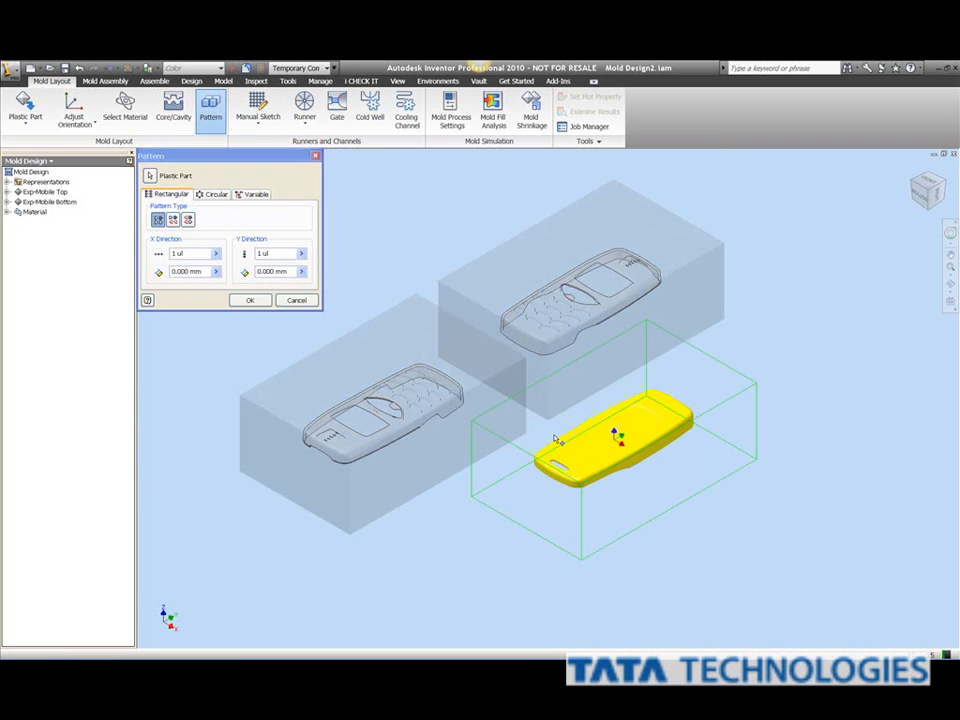
{"action": "left_click", "coordinate": [173, 219]}
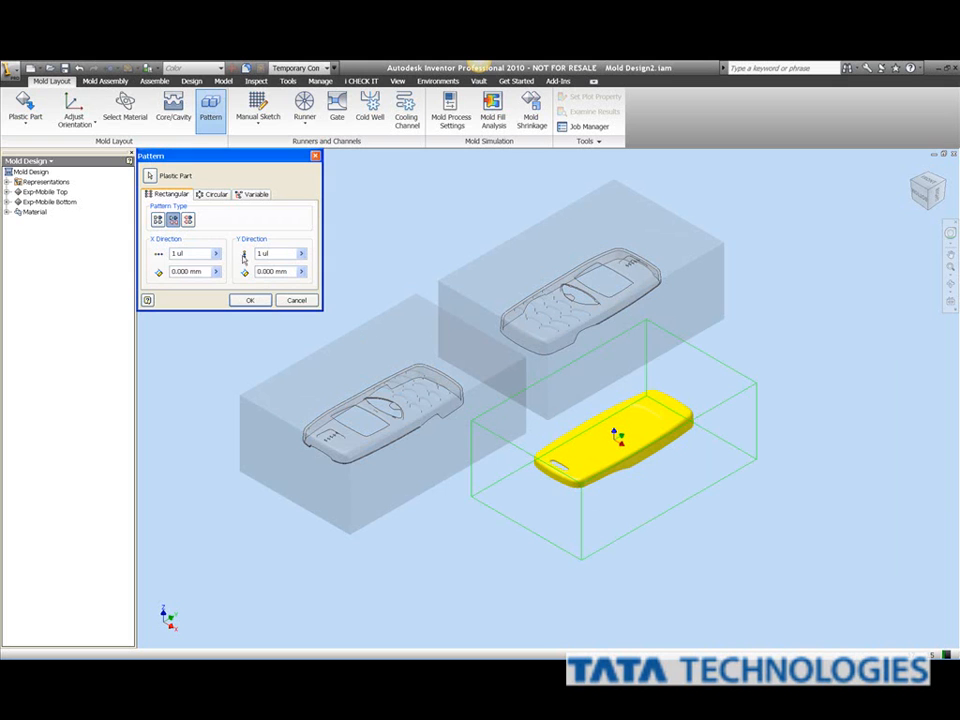
{"action": "left_click_drag", "start_coordinate": [262, 253], "coordinate": [255, 253]}
{"action": "type", "text": "2"}
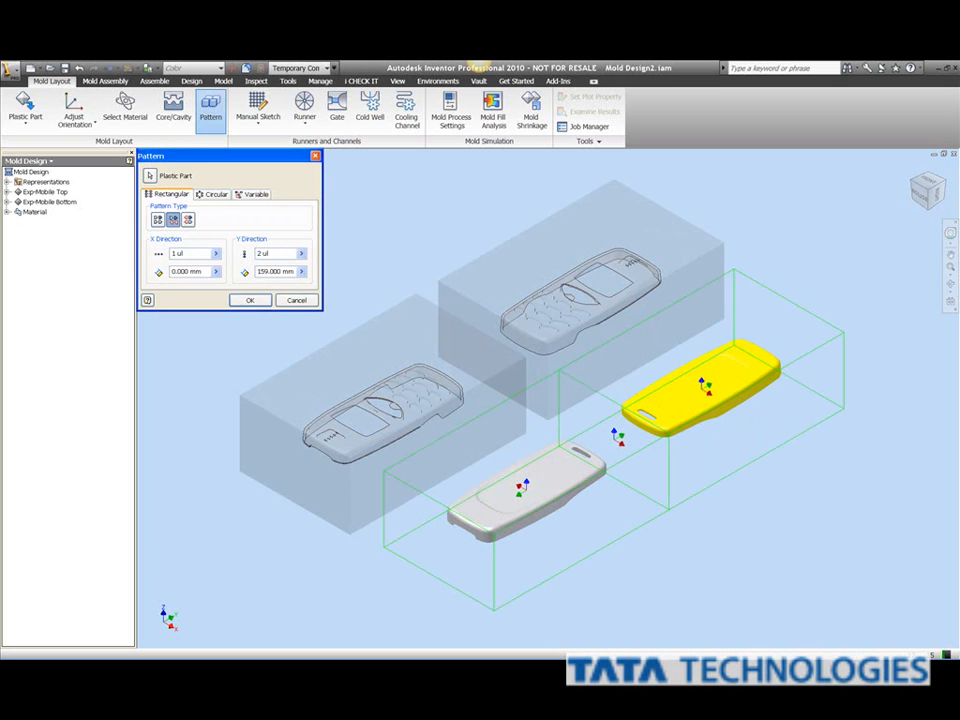
{"action": "left_click_drag", "start_coordinate": [273, 271], "coordinate": [259, 272]}
{"action": "type", "text": "180"}
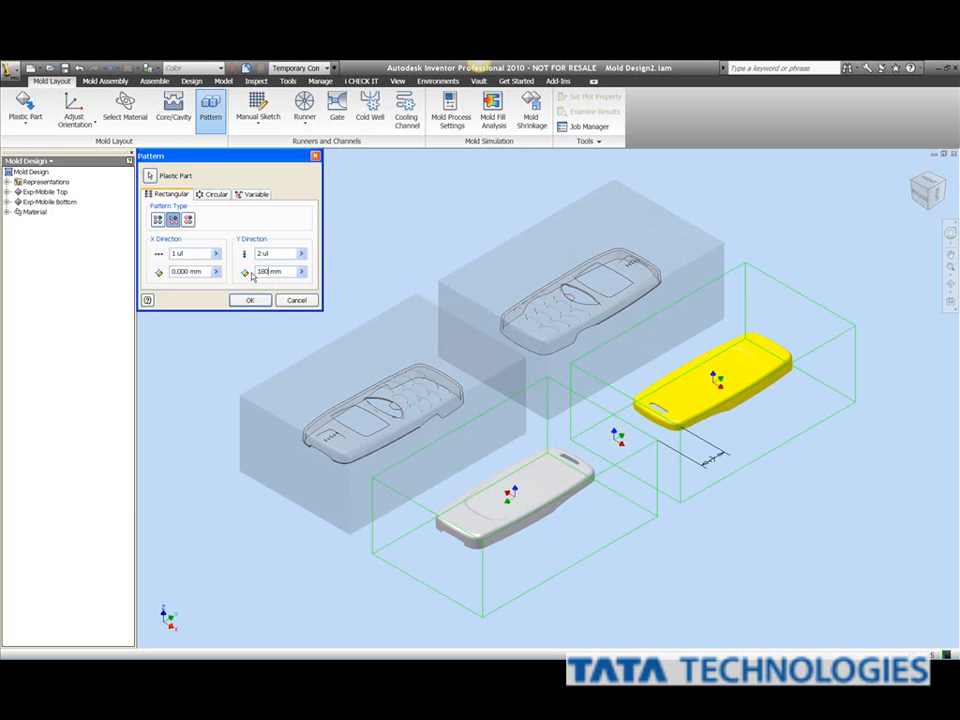
Step: Convert the bottom cover's layout to a variable pattern inherited from the last pattern and create it
{"action": "left_click", "coordinate": [252, 194]}
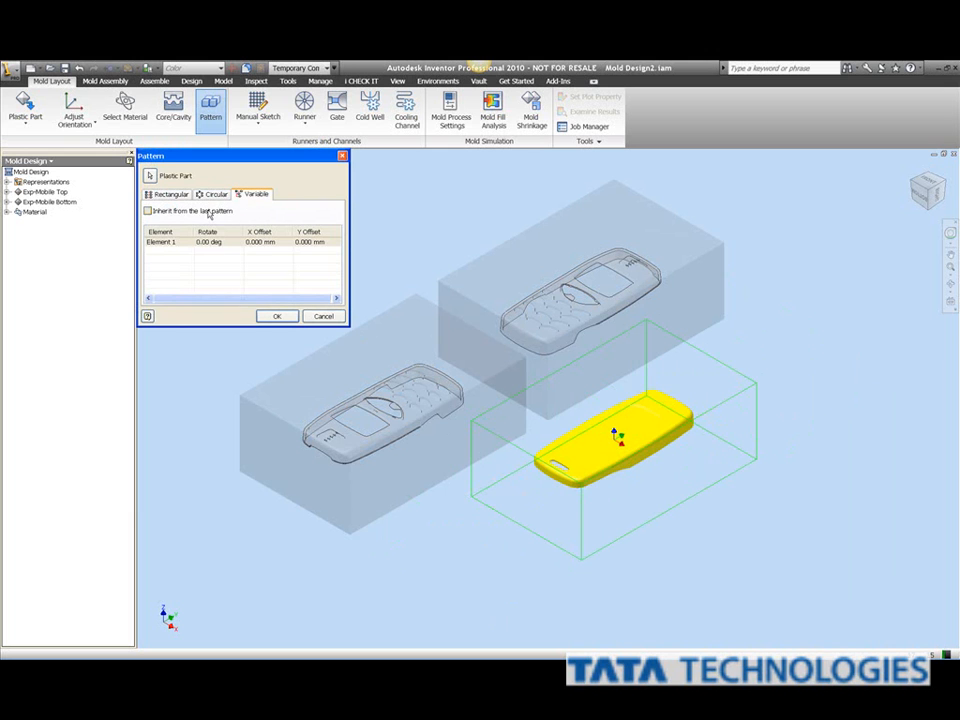
{"action": "left_click", "coordinate": [209, 213]}
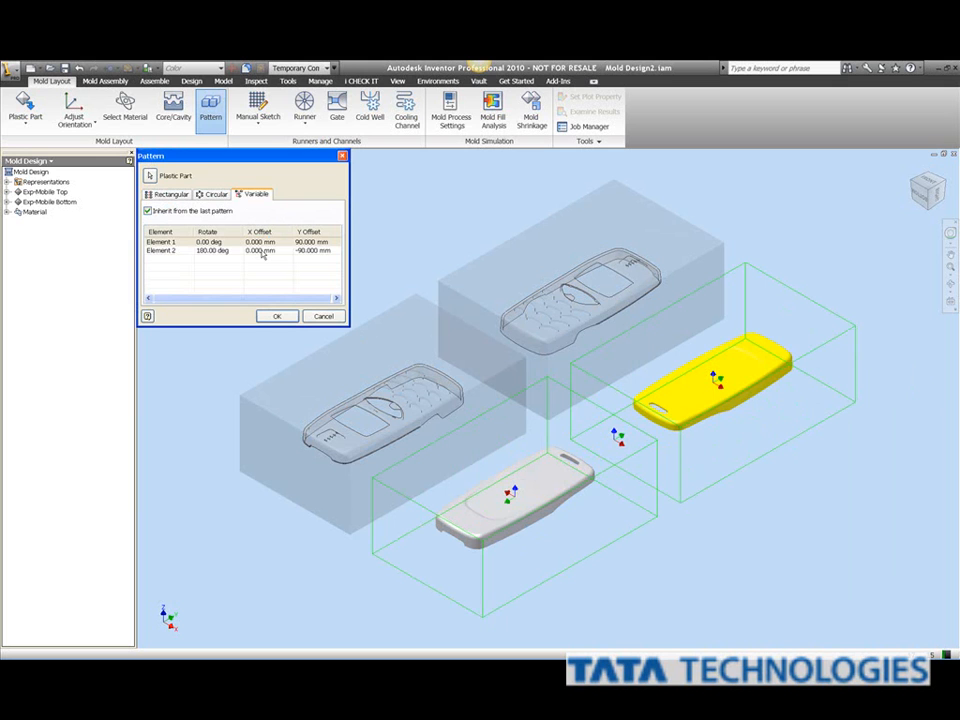
{"action": "left_click", "coordinate": [271, 317]}
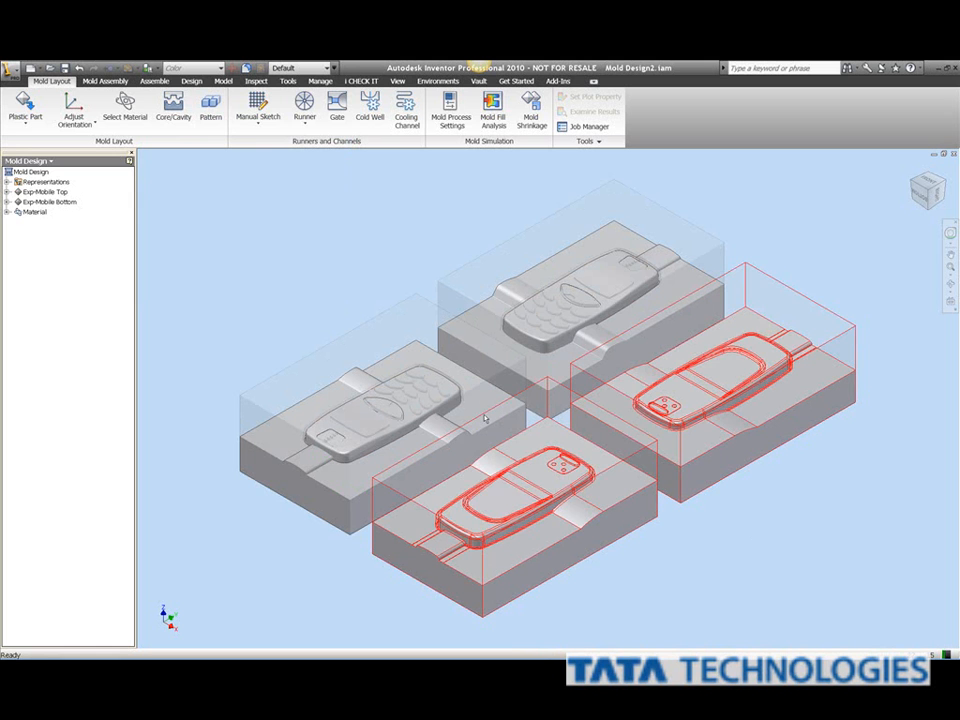
Step: Edit the core and cavity of Exp-Mobile Top and pick a gate location on the inner rim edge at the keypad end
{"action": "left_click", "coordinate": [173, 106]}
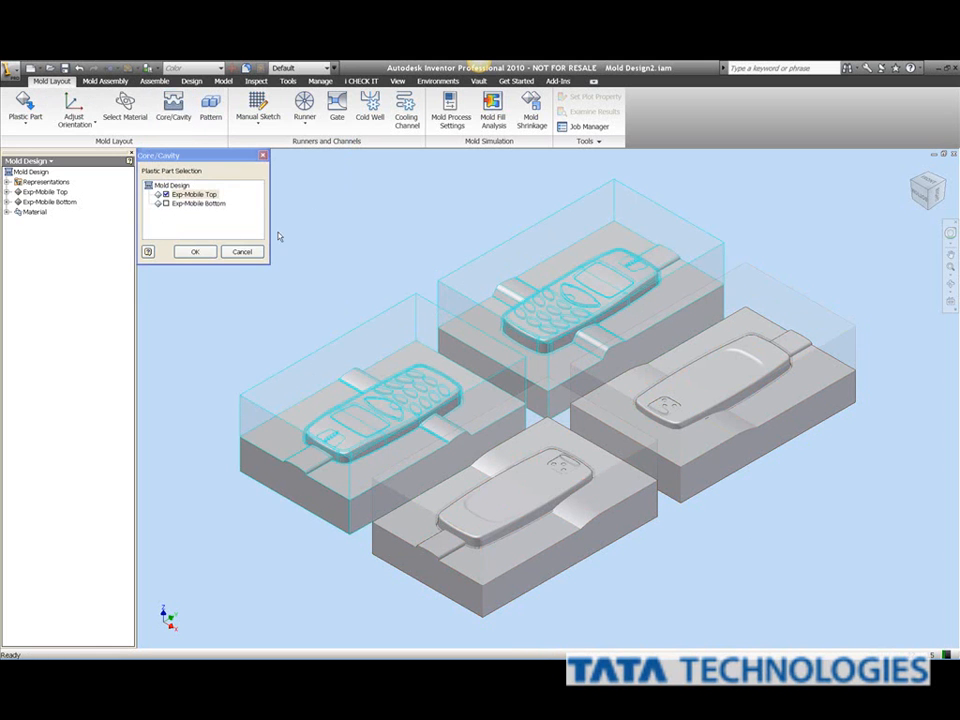
{"action": "left_click", "coordinate": [196, 252]}
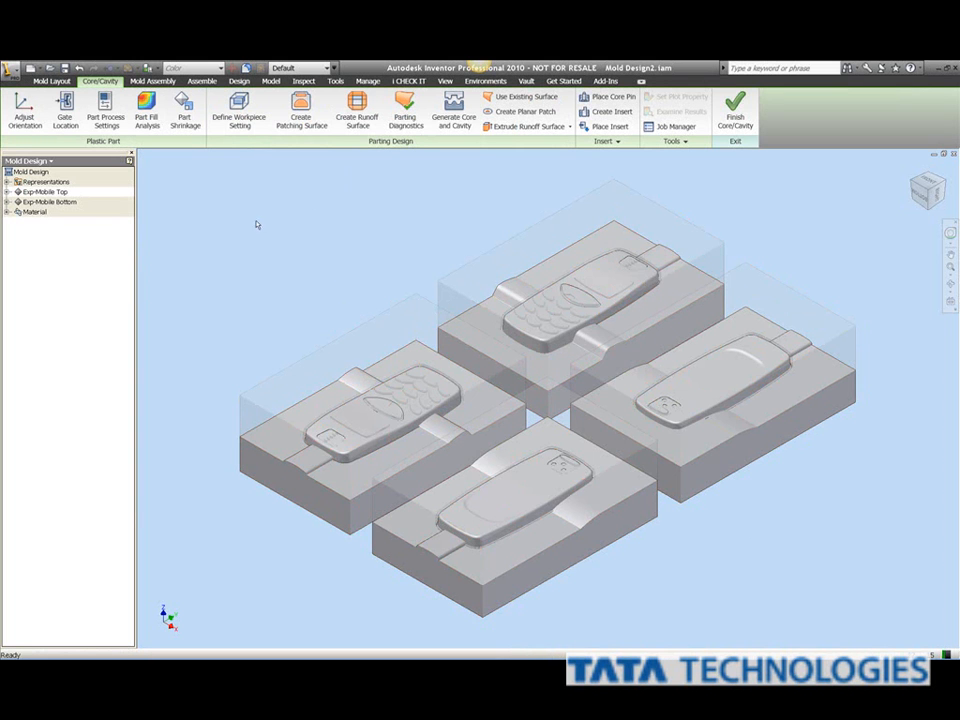
{"action": "left_click", "coordinate": [70, 115]}
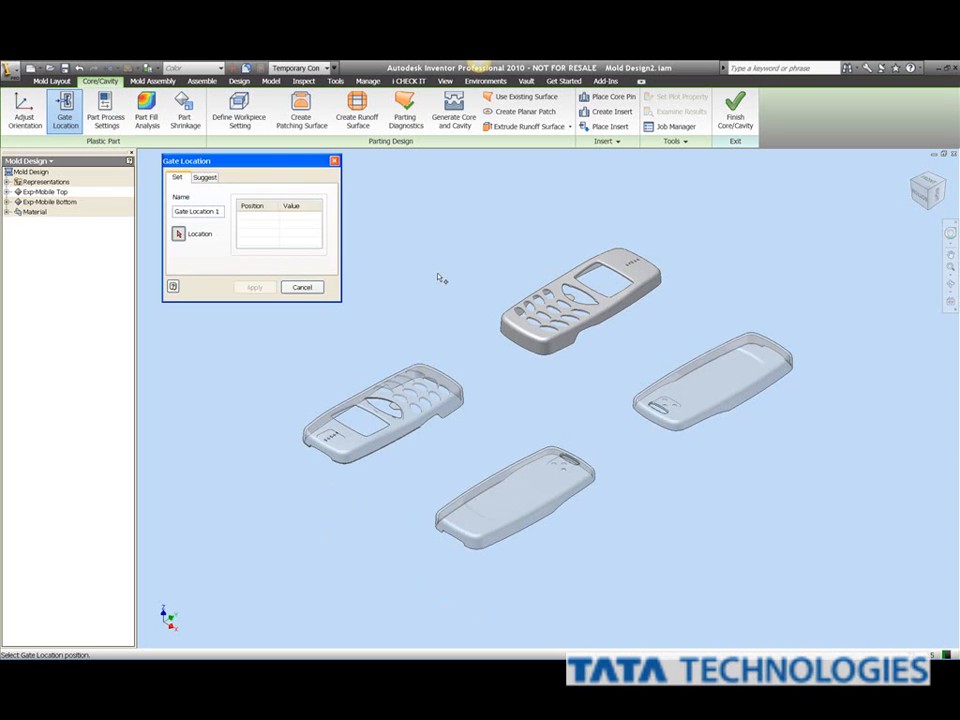
{"action": "left_click", "coordinate": [948, 287]}
{"action": "left_click_drag", "start_coordinate": [538, 337], "coordinate": [578, 246]}
{"action": "left_click", "coordinate": [953, 284]}
{"action": "left_click", "coordinate": [951, 275]}
{"action": "left_click", "coordinate": [918, 303]}
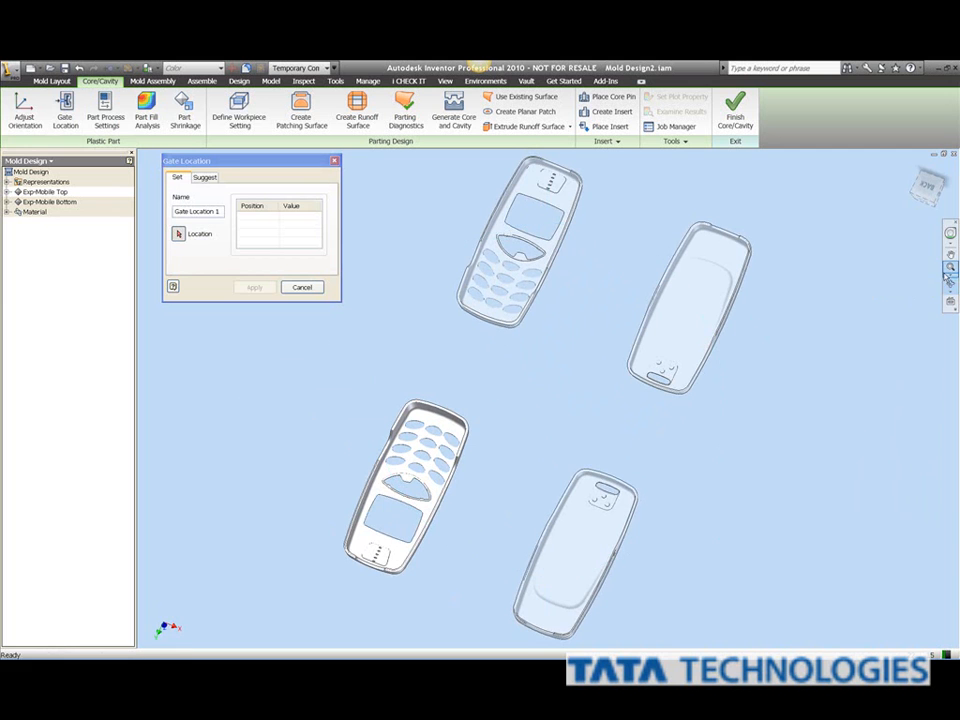
{"action": "left_click", "coordinate": [951, 269]}
{"action": "left_click_drag", "start_coordinate": [375, 390], "coordinate": [487, 462]}
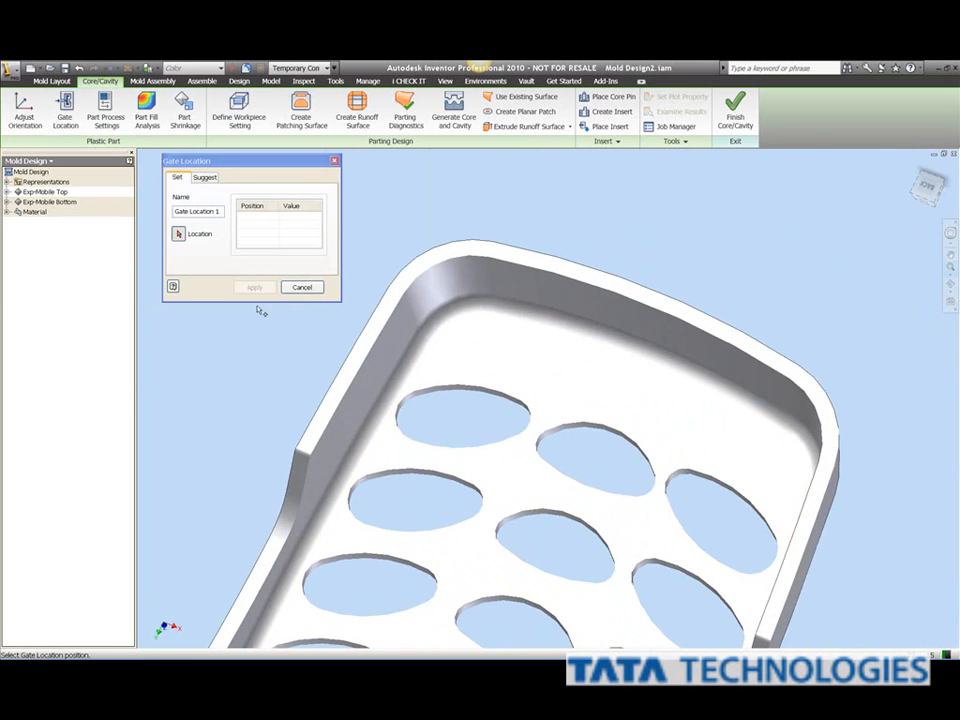
{"action": "left_click", "coordinate": [172, 230]}
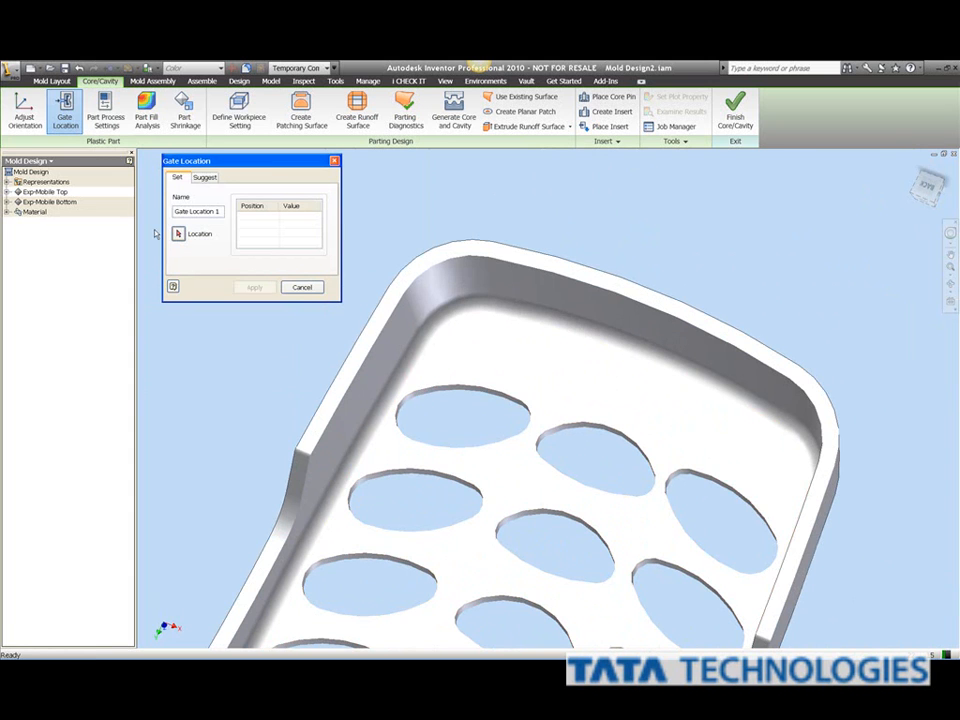
{"action": "left_click", "coordinate": [643, 300]}
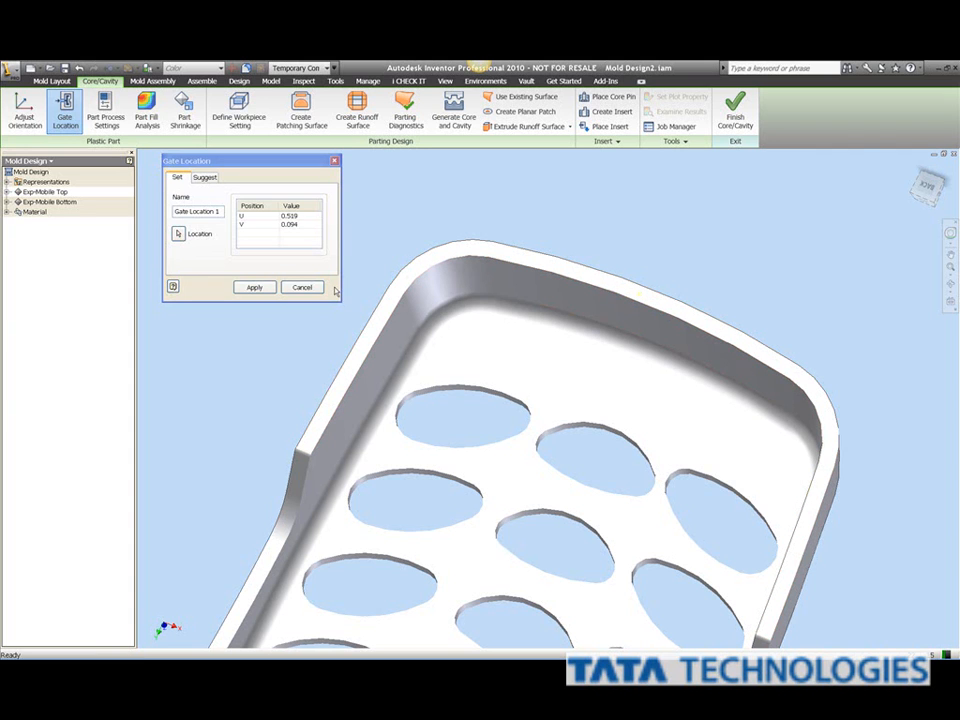
Step: Set the top housing gate's U position to 0.500 and apply the gate location
{"action": "left_click", "coordinate": [305, 217]}
{"action": "left_click_drag", "start_coordinate": [290, 217], "coordinate": [306, 217]}
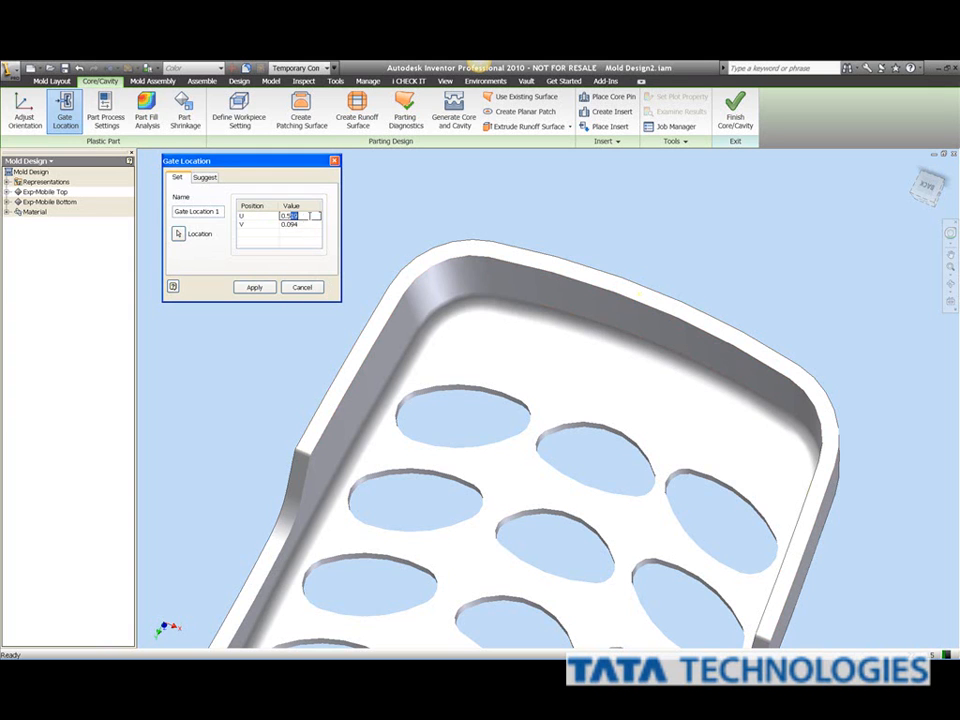
{"action": "type", "text": "00"}
{"action": "left_click", "coordinate": [305, 224]}
{"action": "left_click", "coordinate": [255, 287]}
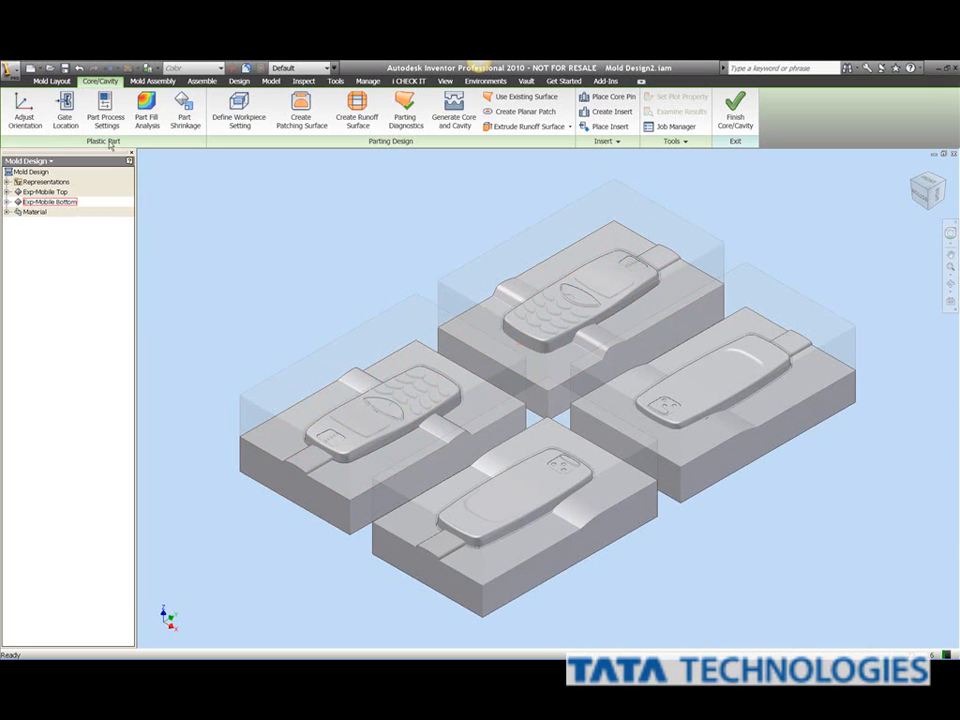
Step: Pick a gate location for Exp-Mobile Bottom on the inner rim edge near the slotted end
{"action": "left_click", "coordinate": [65, 108]}
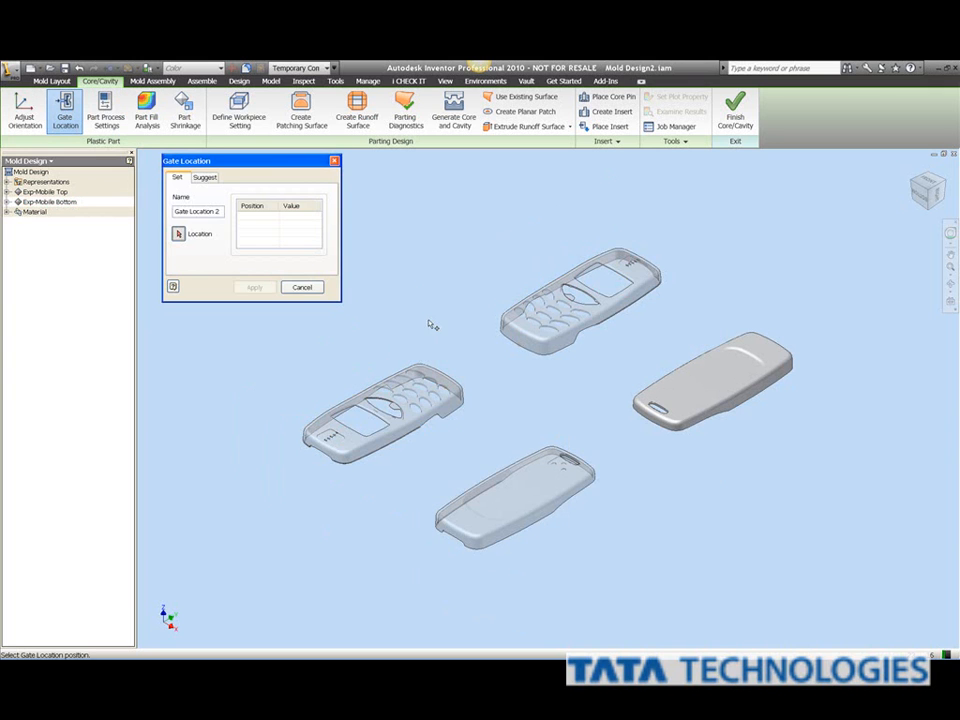
{"action": "left_click", "coordinate": [950, 284]}
{"action": "left_click_drag", "start_coordinate": [667, 387], "coordinate": [611, 283]}
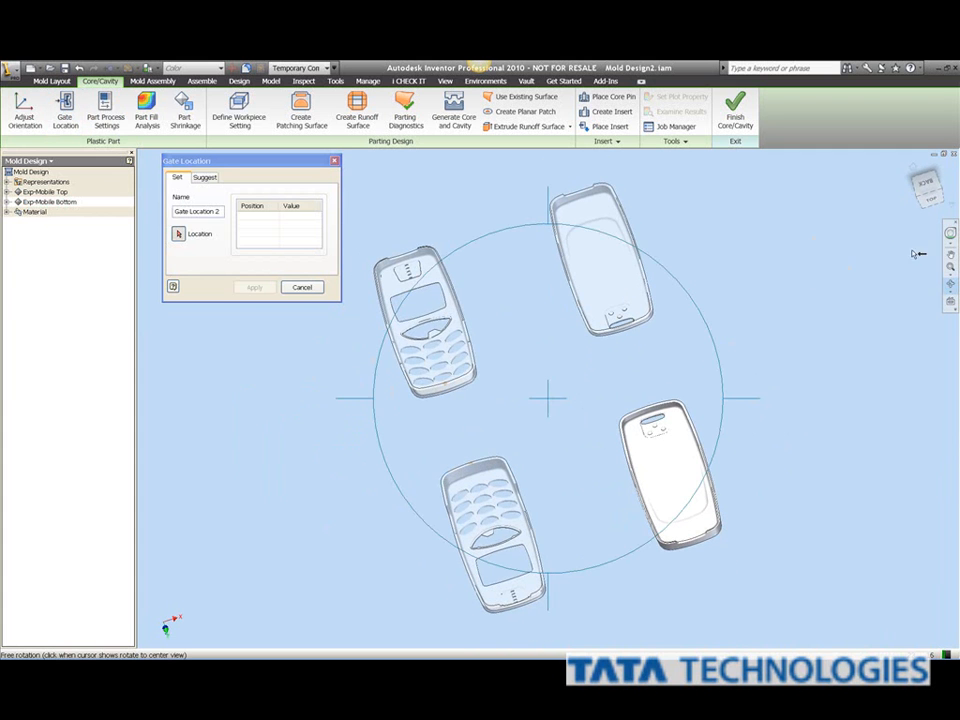
{"action": "left_click", "coordinate": [950, 266]}
{"action": "left_click_drag", "start_coordinate": [606, 394], "coordinate": [700, 452]}
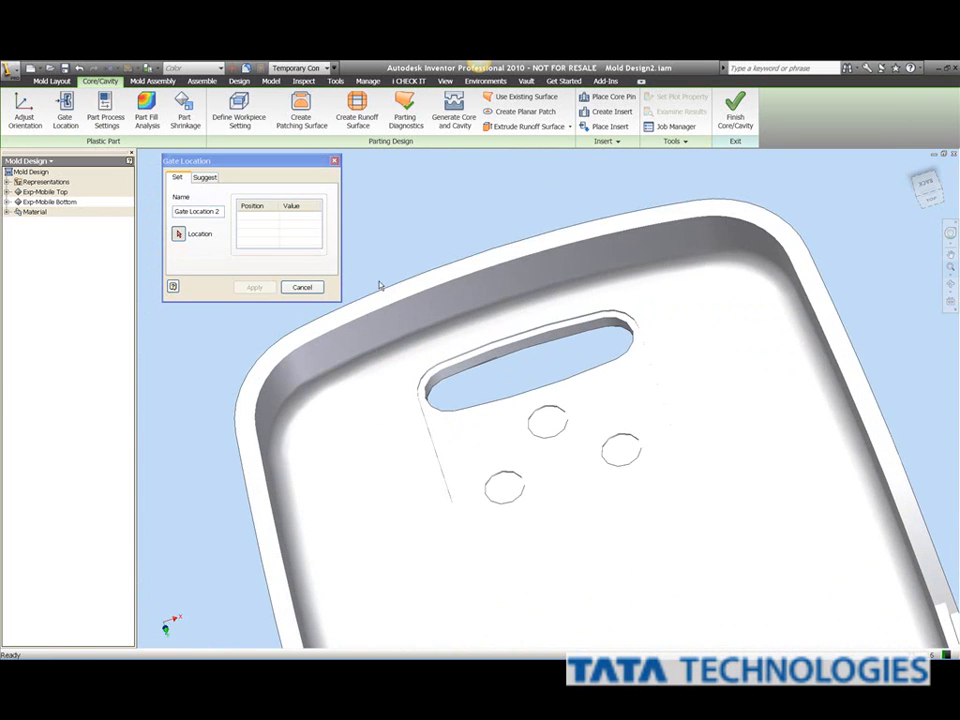
{"action": "left_click", "coordinate": [489, 262]}
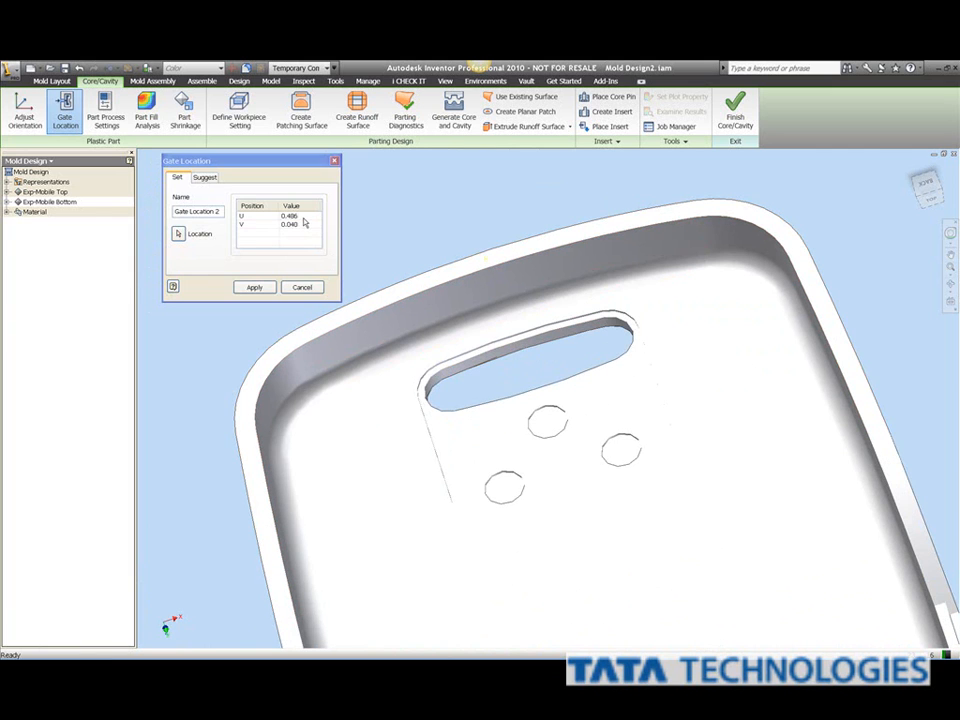
Step: Adjust the bottom cover gate's U position, apply the gate location and finish placing gates
{"action": "left_click", "coordinate": [302, 216]}
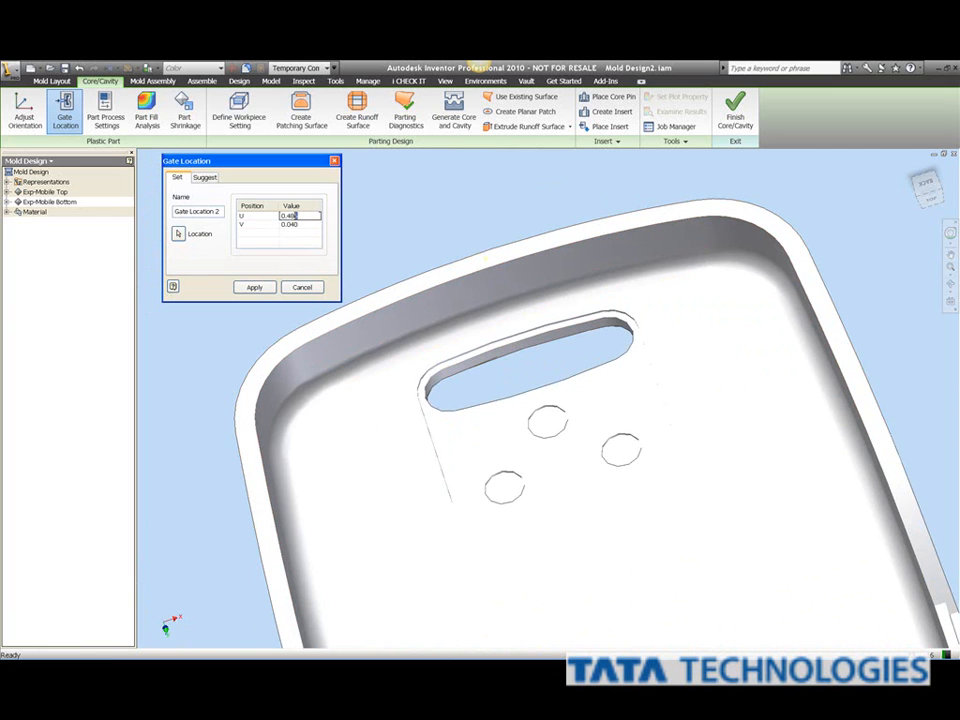
{"action": "left_click", "coordinate": [307, 224]}
{"action": "left_click", "coordinate": [254, 287]}
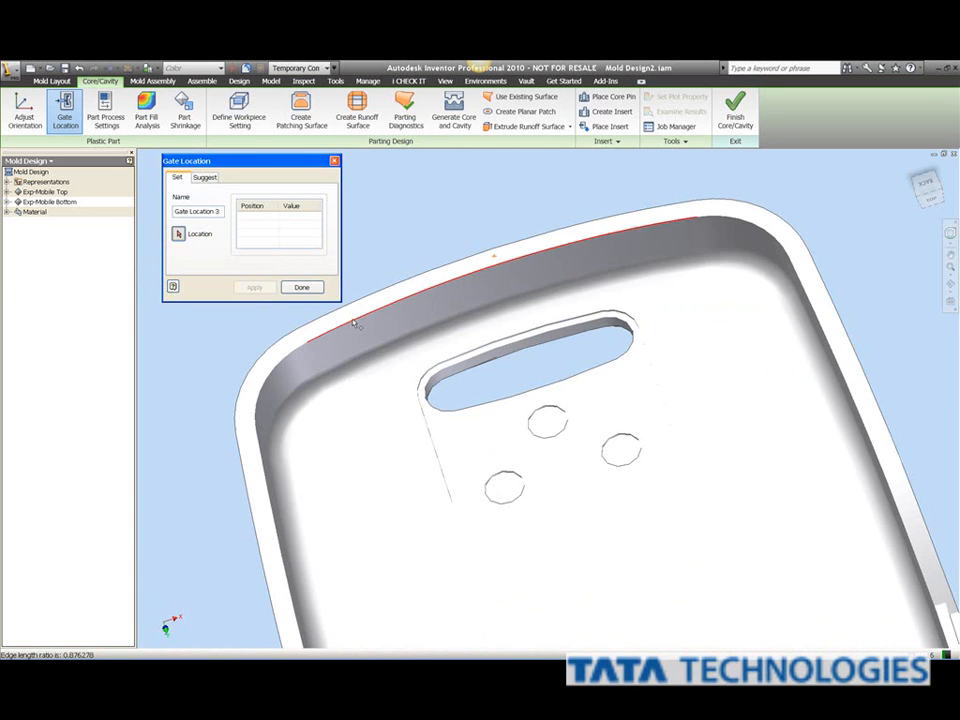
{"action": "left_click", "coordinate": [291, 289]}
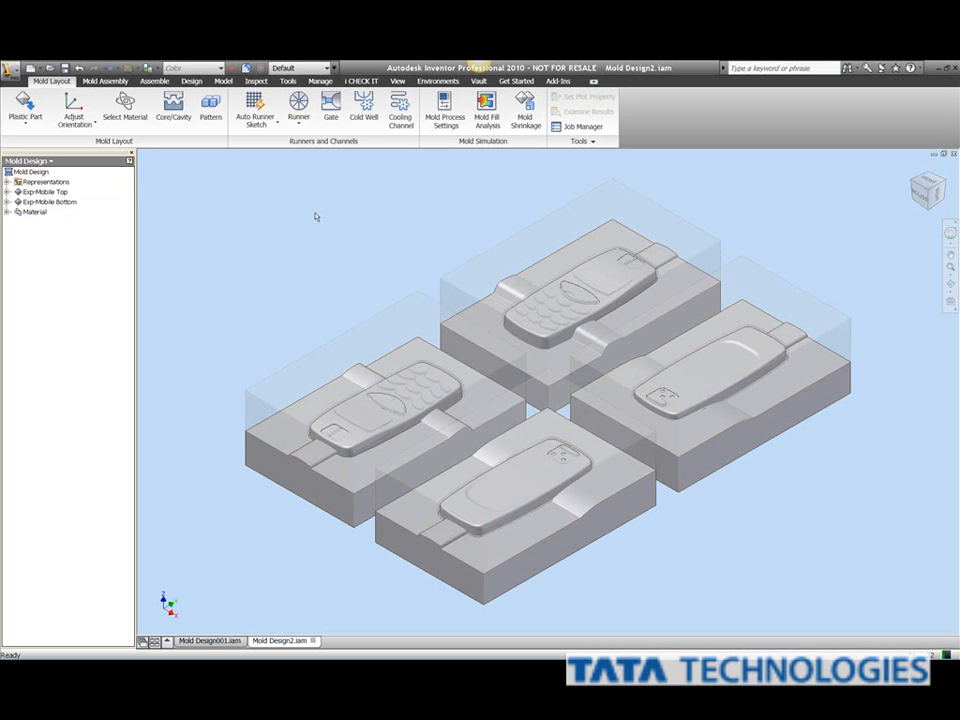
Step: Start an automatic runner sketch on the parting surface between the cavities, using H Balance and Pattern 1
{"action": "left_click", "coordinate": [256, 107]}
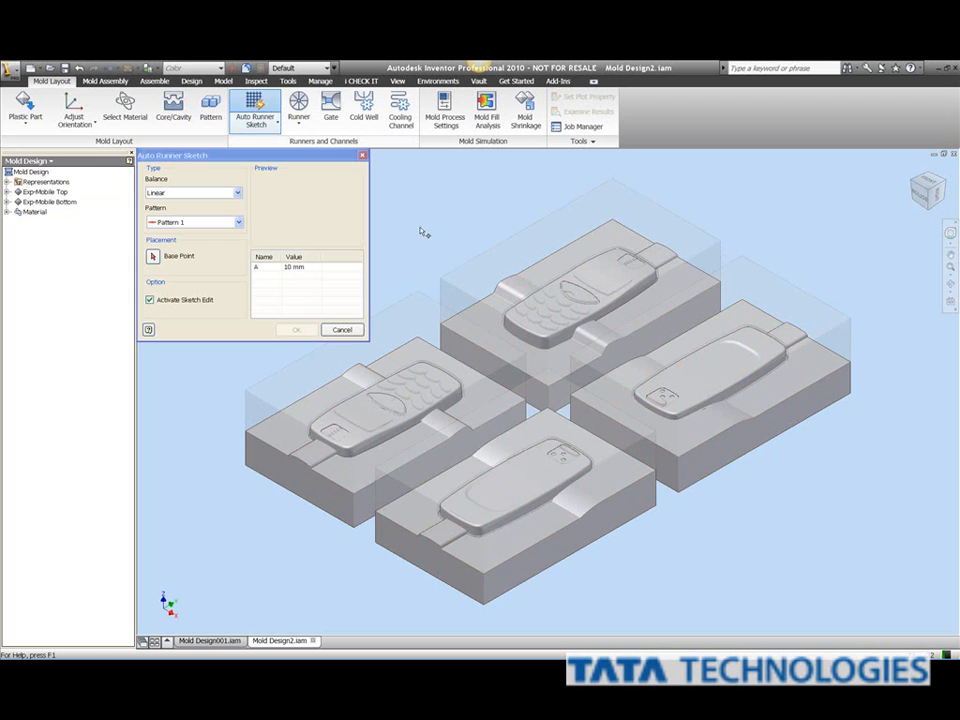
{"action": "left_click", "coordinate": [475, 457]}
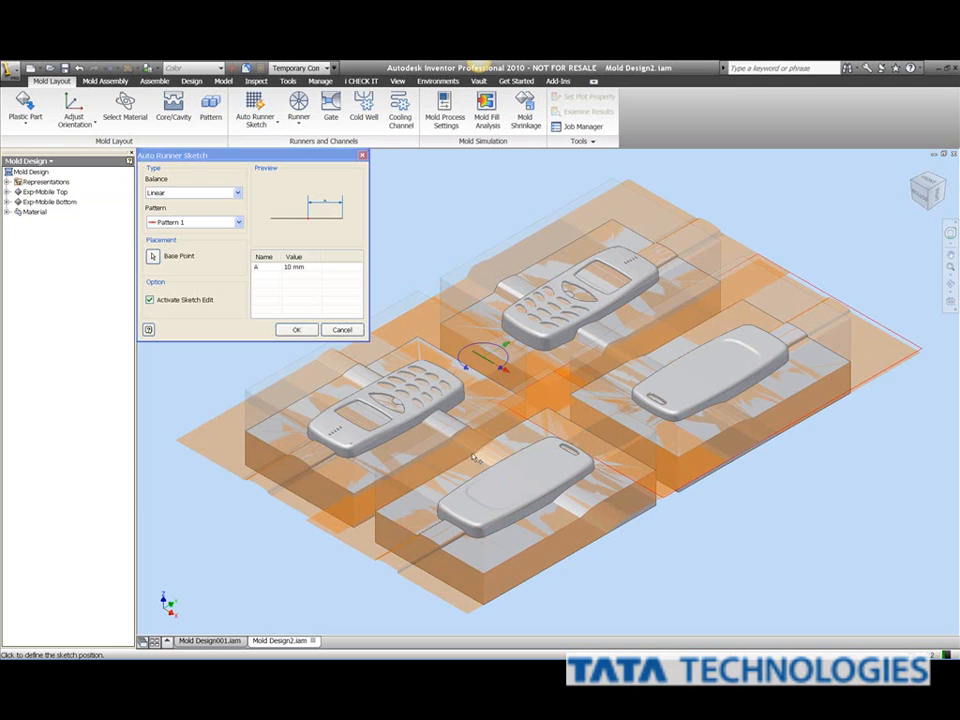
{"action": "left_click", "coordinate": [240, 193]}
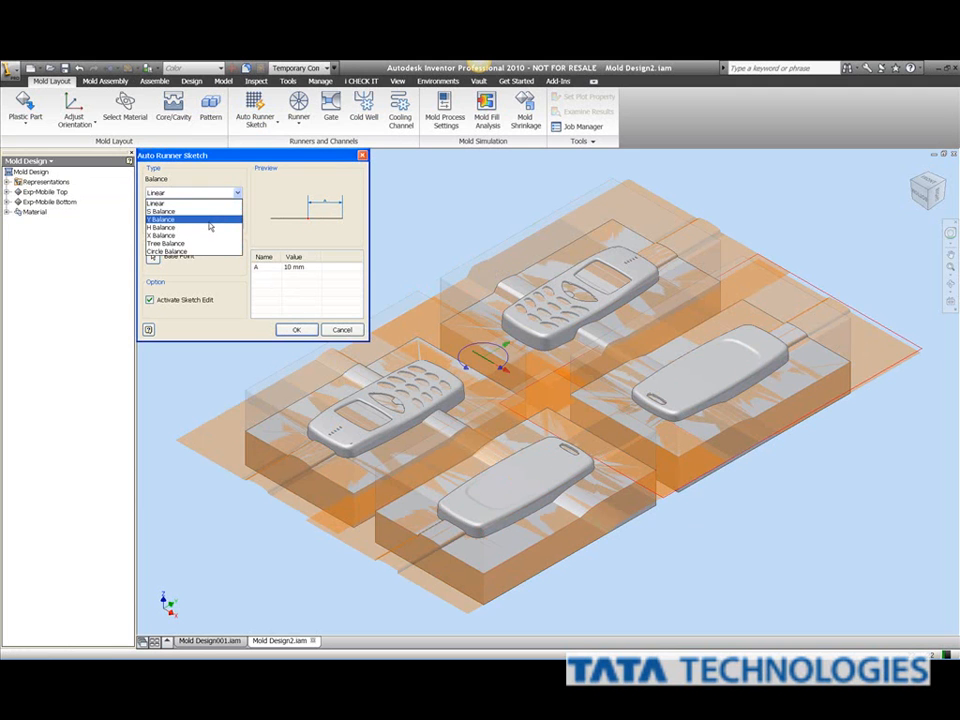
{"action": "left_click", "coordinate": [208, 228]}
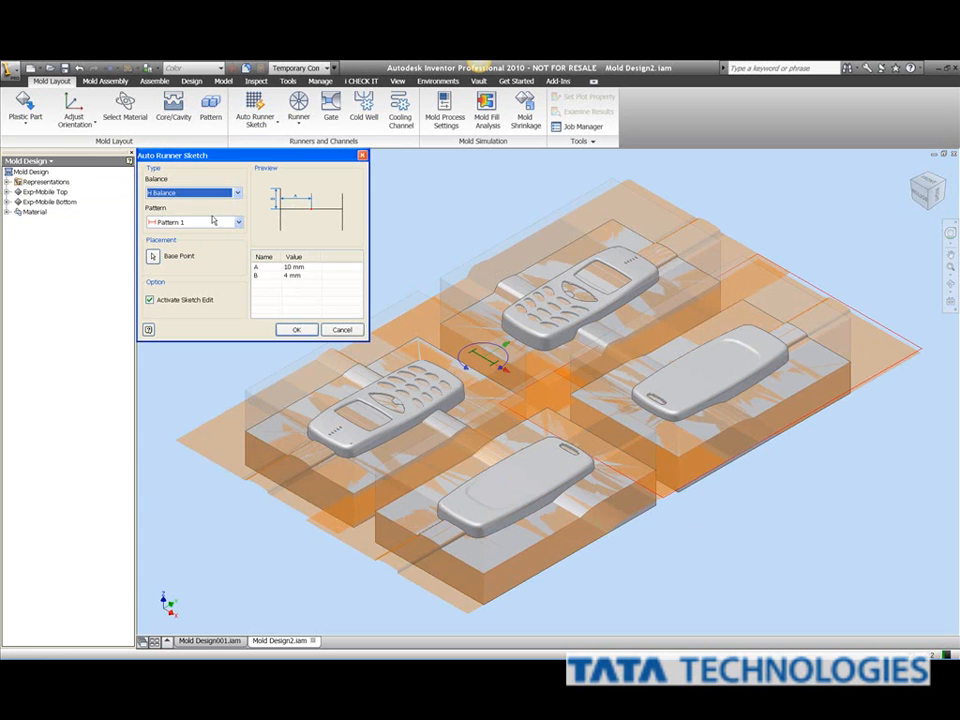
{"action": "left_click", "coordinate": [237, 222]}
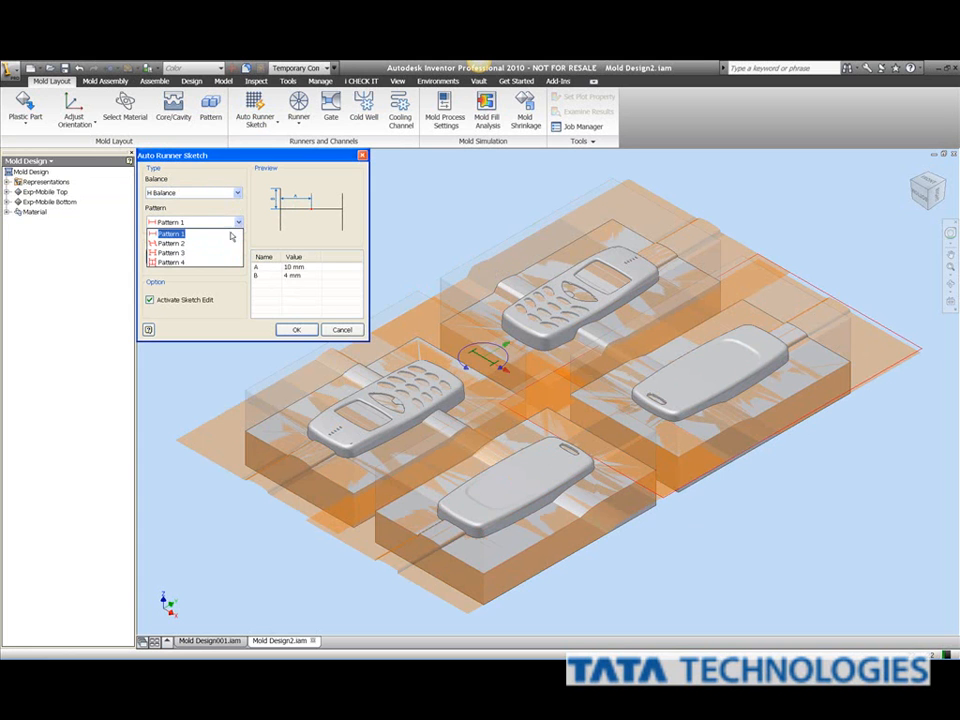
{"action": "left_click", "coordinate": [172, 233]}
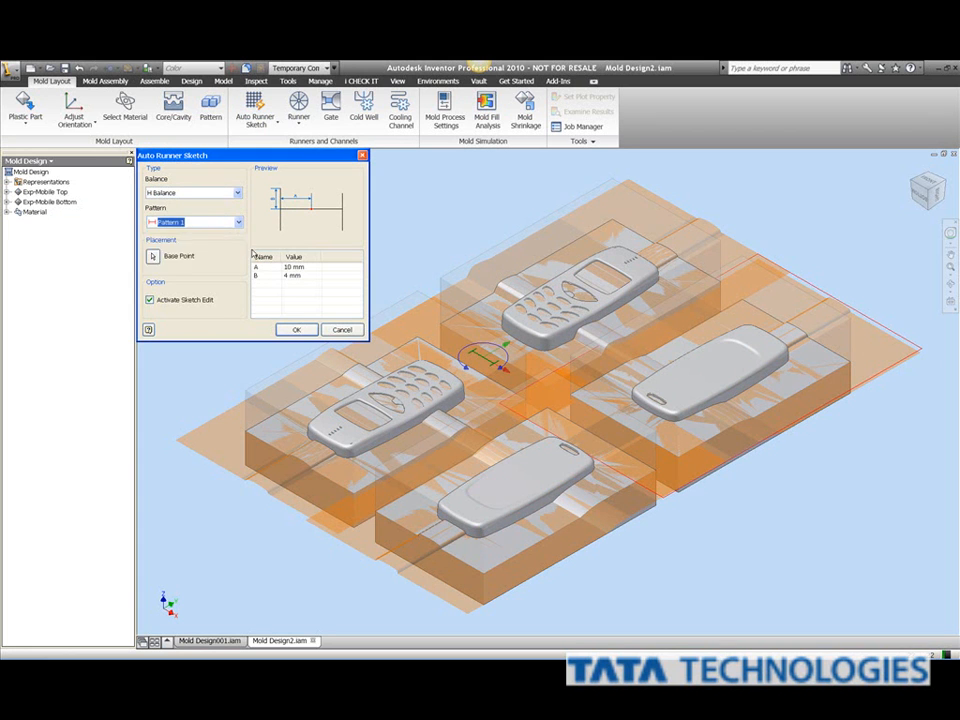
Step: Set the H-balanced runner sketch's dimension A to 60 mm and dimension B to 27 mm
{"action": "left_click", "coordinate": [288, 268]}
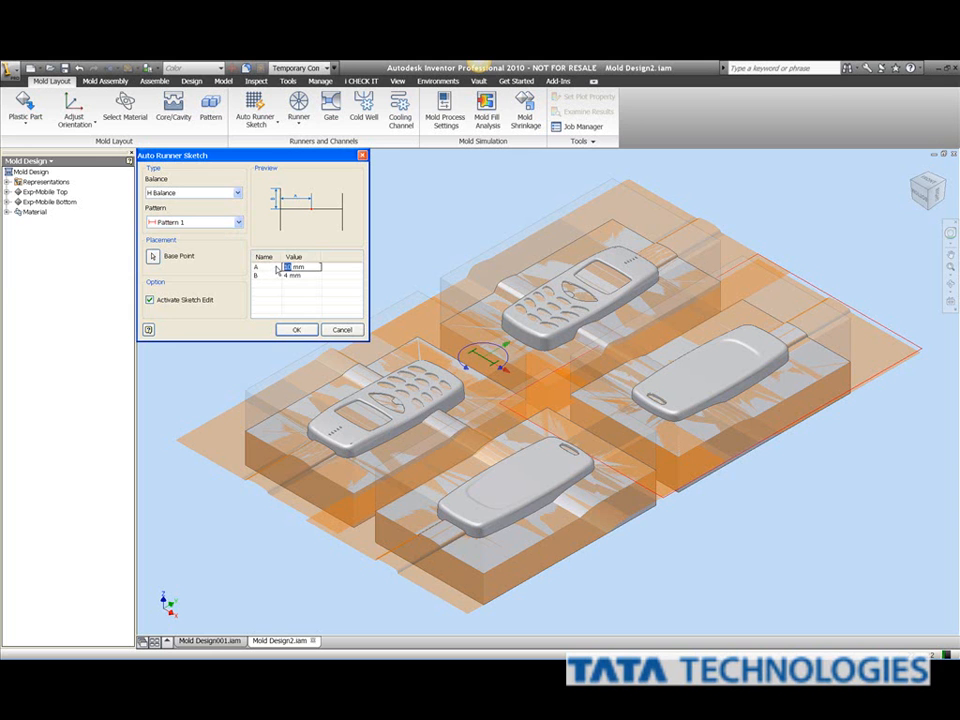
{"action": "type", "text": "60"}
{"action": "left_click", "coordinate": [291, 276]}
{"action": "left_click", "coordinate": [286, 275]}
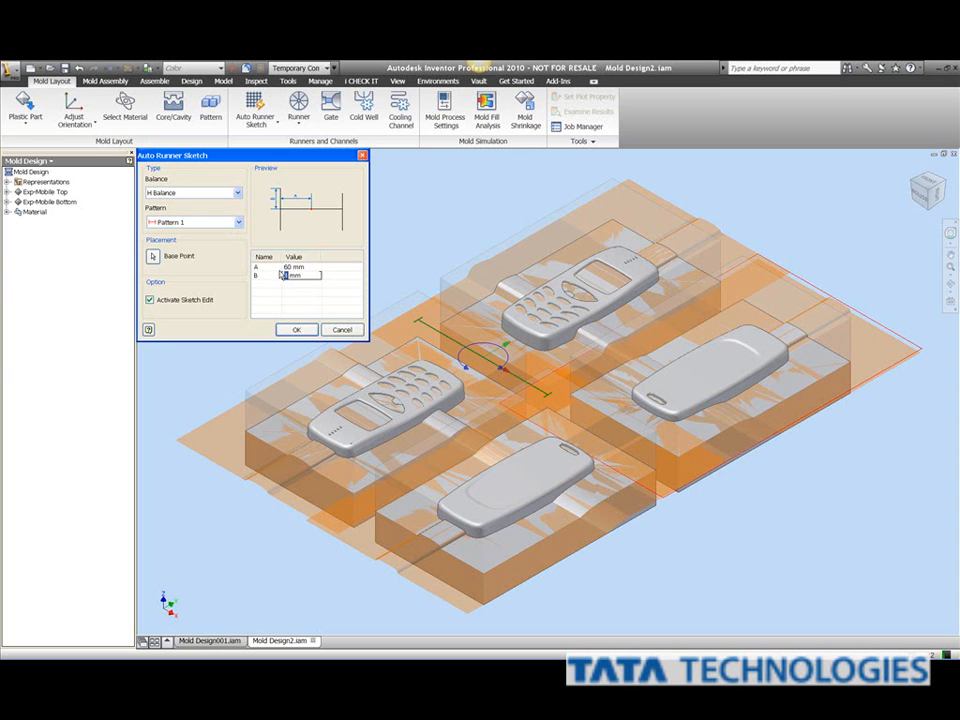
{"action": "type", "text": "27"}
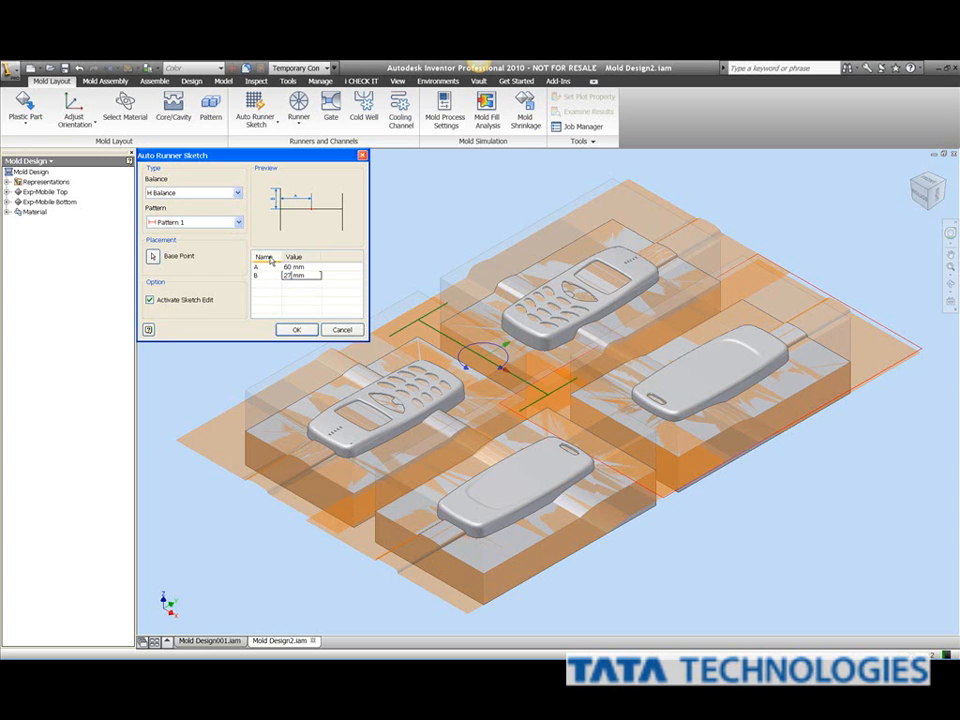
Step: Offset the runner sketch 60 mm along its X direction, turn off Activate Sketch Edit and create the sketch
{"action": "left_click", "coordinate": [507, 371]}
{"action": "type", "text": "60"}
{"action": "key", "text": "Return"}
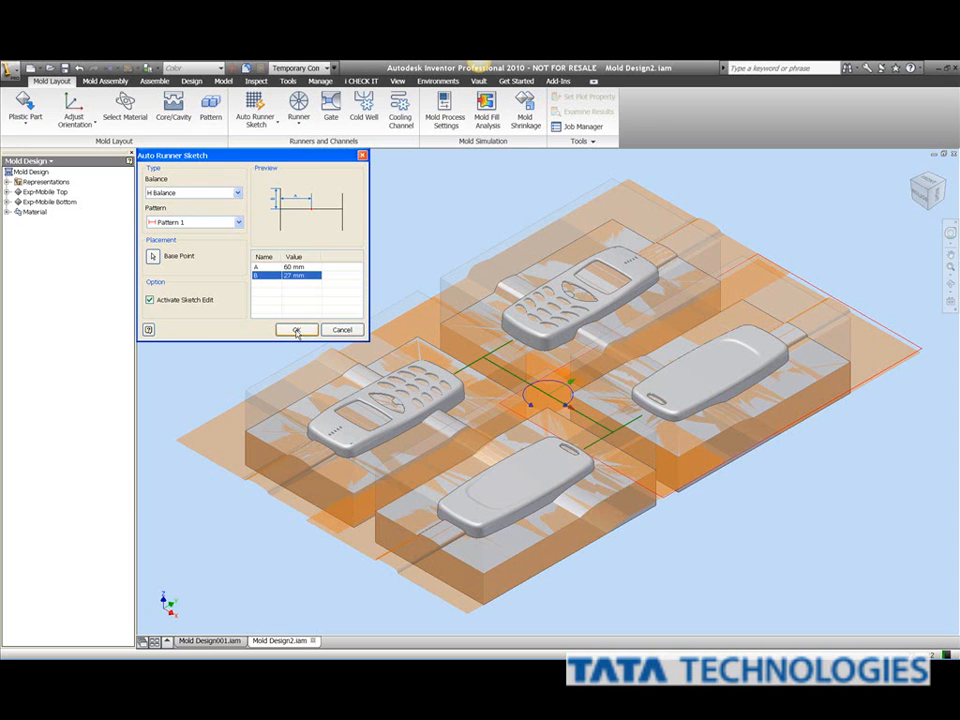
{"action": "left_click", "coordinate": [201, 300]}
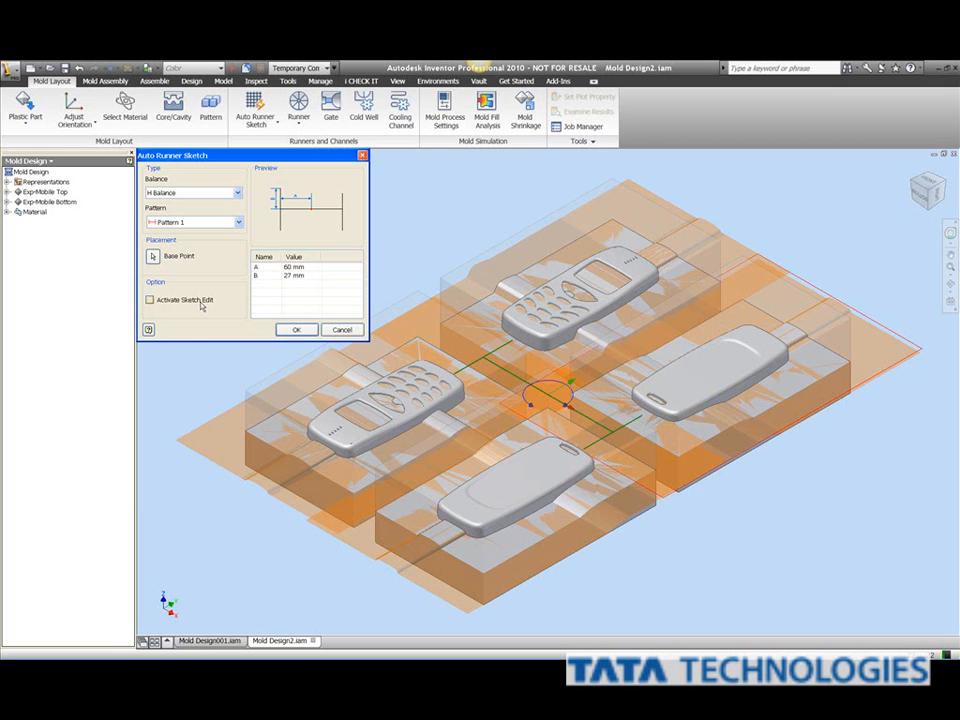
{"action": "left_click", "coordinate": [310, 330]}
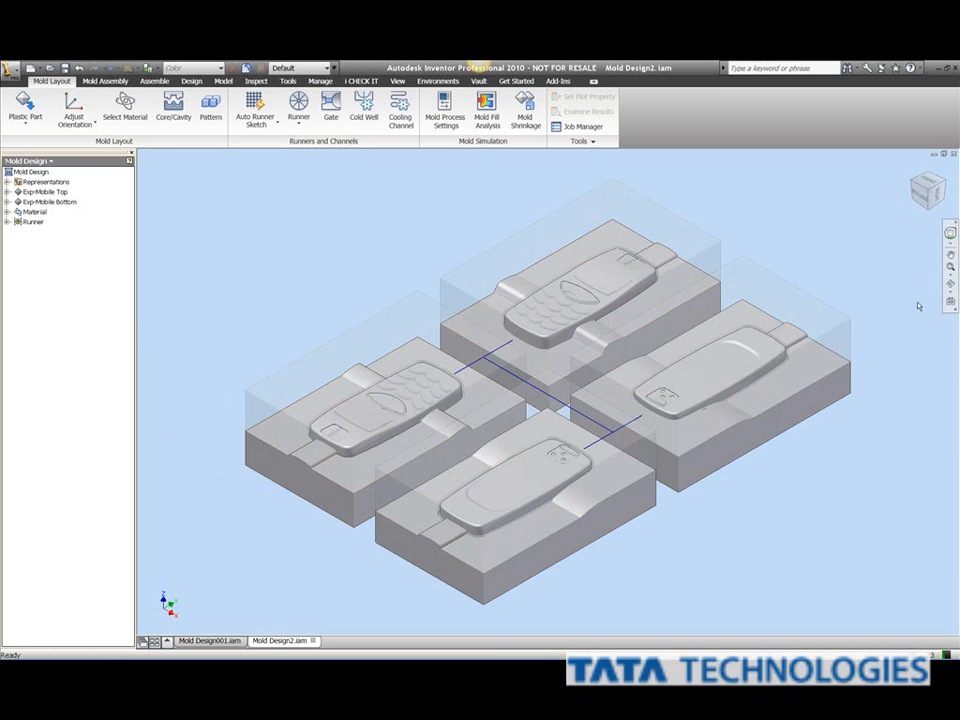
Step: Start a runner with a circular section of 6 mm diameter along both halves of the H sketch's central line
{"action": "left_click", "coordinate": [955, 277]}
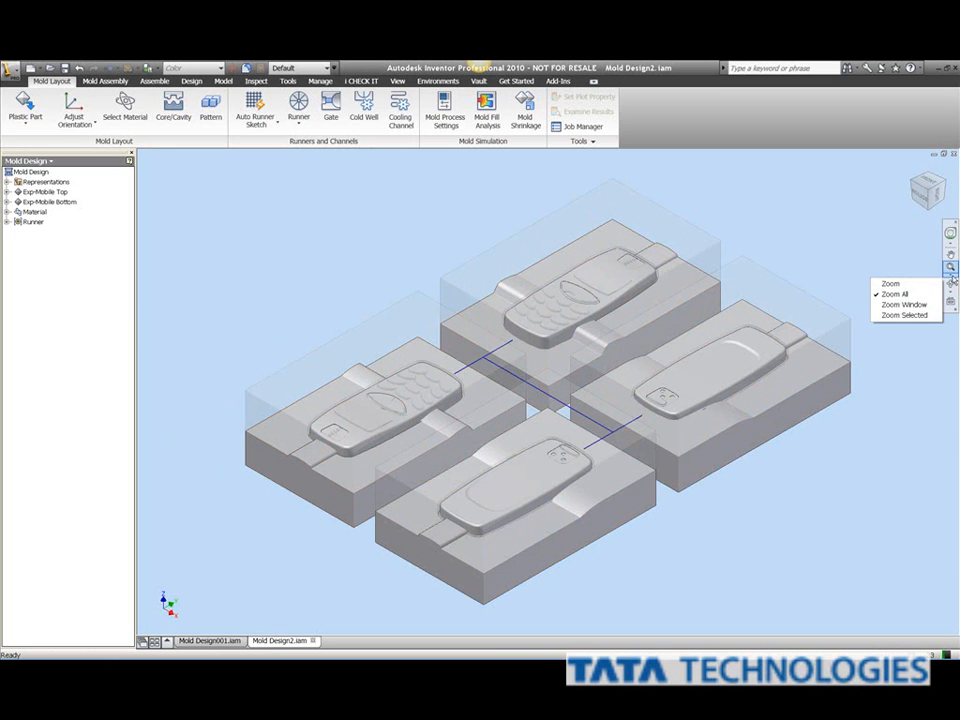
{"action": "left_click", "coordinate": [895, 306]}
{"action": "left_click_drag", "start_coordinate": [388, 268], "coordinate": [712, 475]}
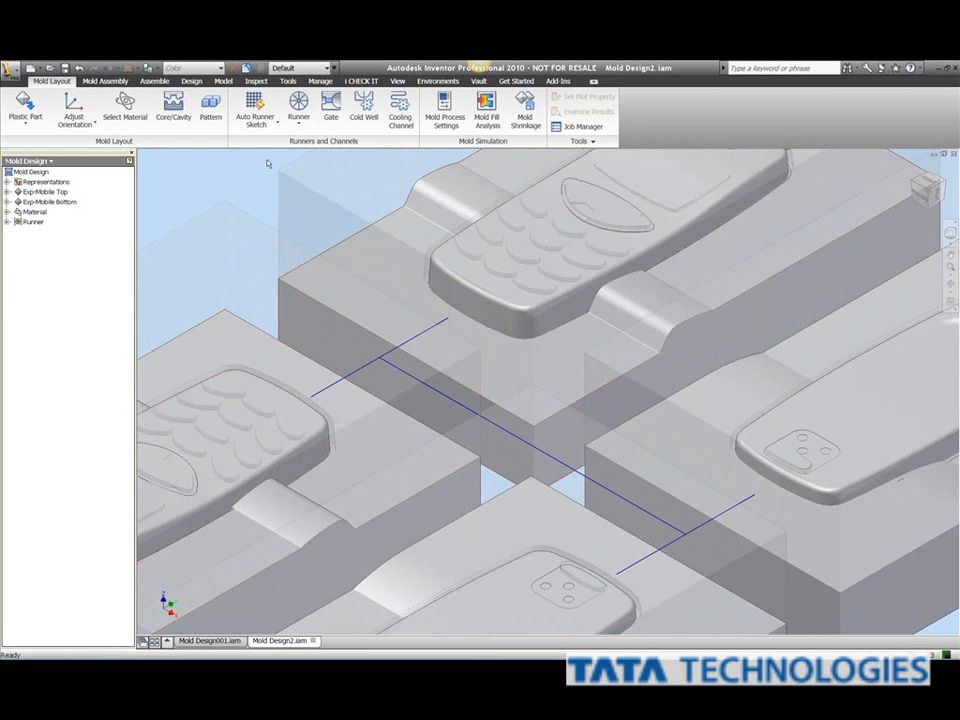
{"action": "left_click", "coordinate": [296, 106]}
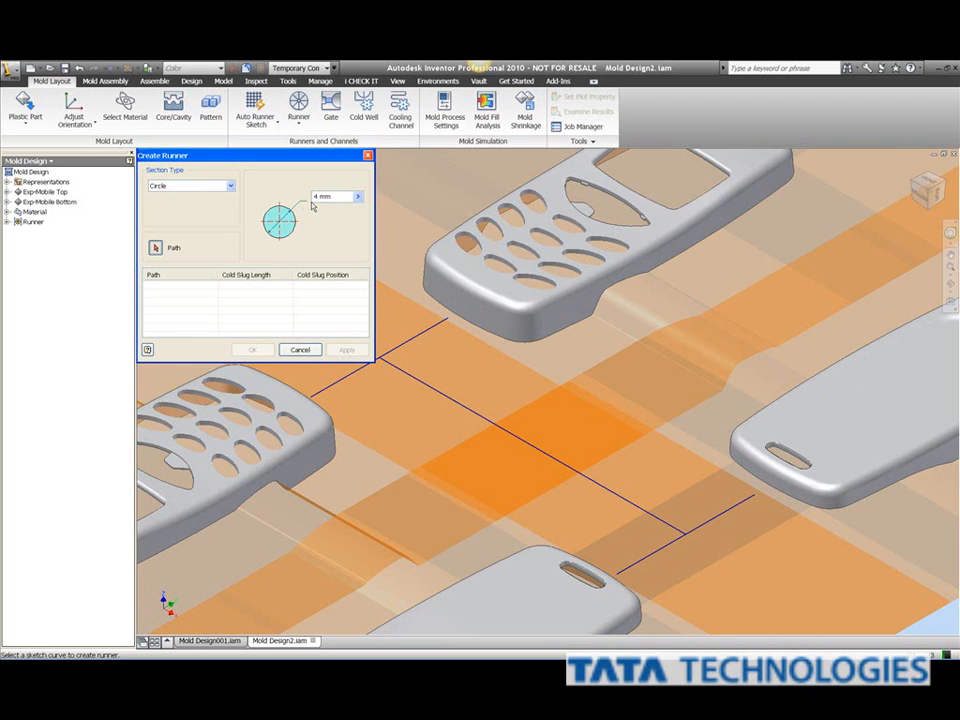
{"action": "double_click", "coordinate": [316, 197]}
{"action": "type", "text": "6"}
{"action": "left_click", "coordinate": [230, 186]}
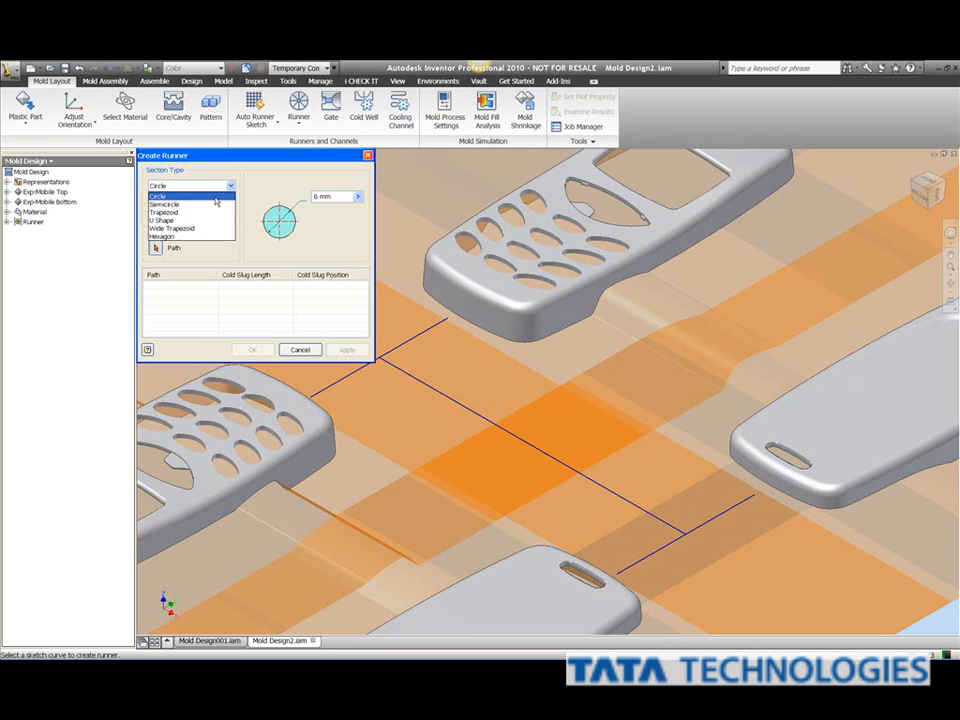
{"action": "left_click", "coordinate": [216, 198]}
{"action": "left_click", "coordinate": [645, 515]}
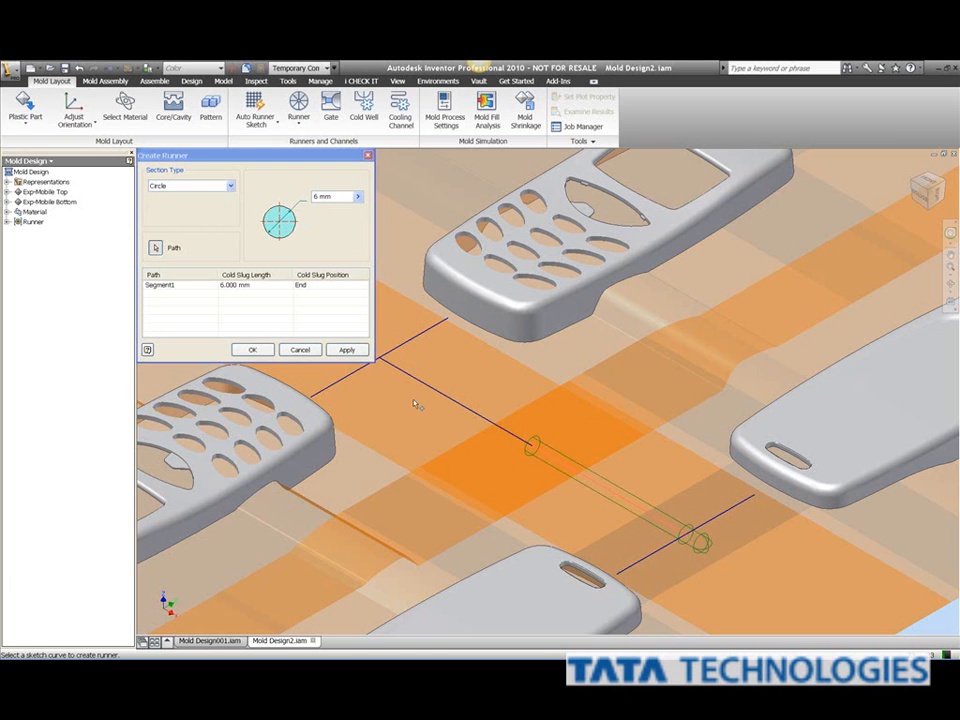
{"action": "left_click", "coordinate": [390, 367]}
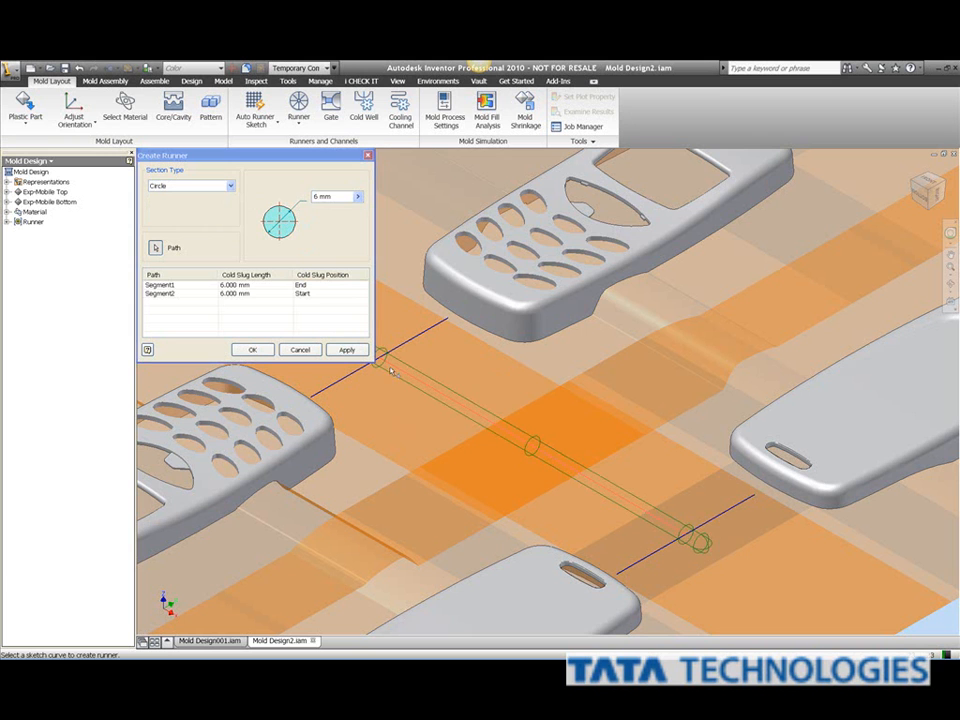
Step: Set the runner diameter to 4 mm and add the four branch lines leading to the cavities as paths
{"action": "left_click_drag", "start_coordinate": [318, 196], "coordinate": [312, 200]}
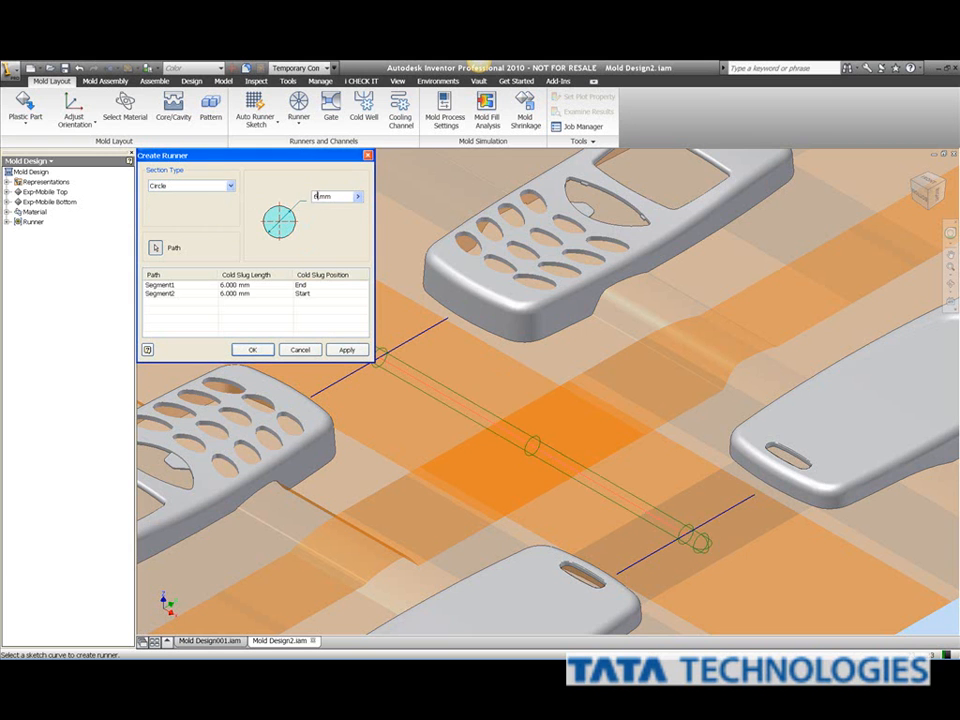
{"action": "type", "text": "4"}
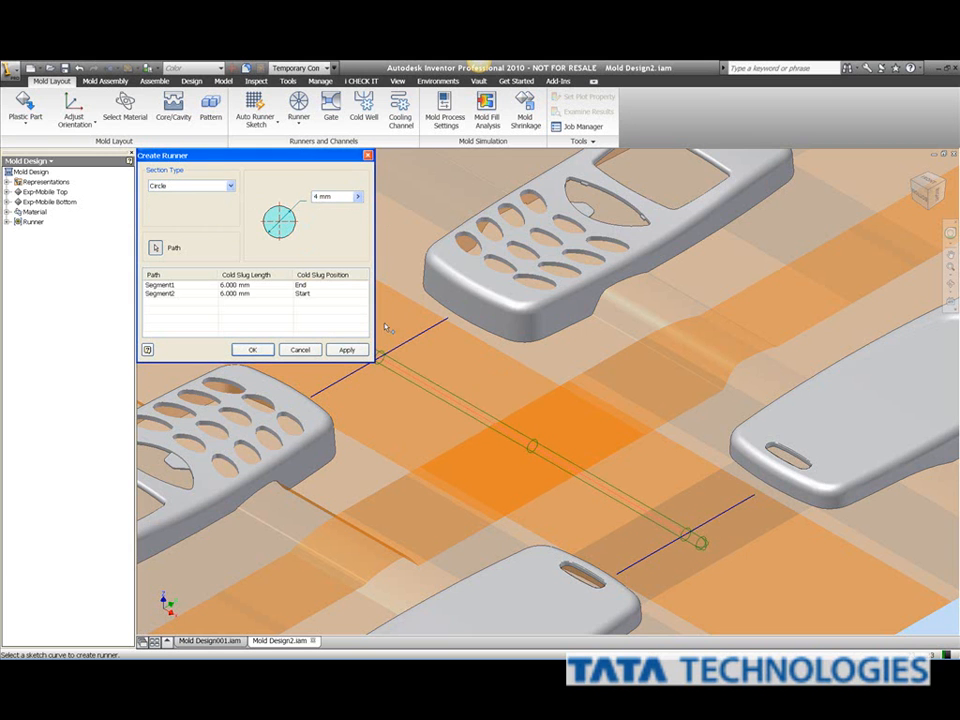
{"action": "left_click", "coordinate": [324, 400]}
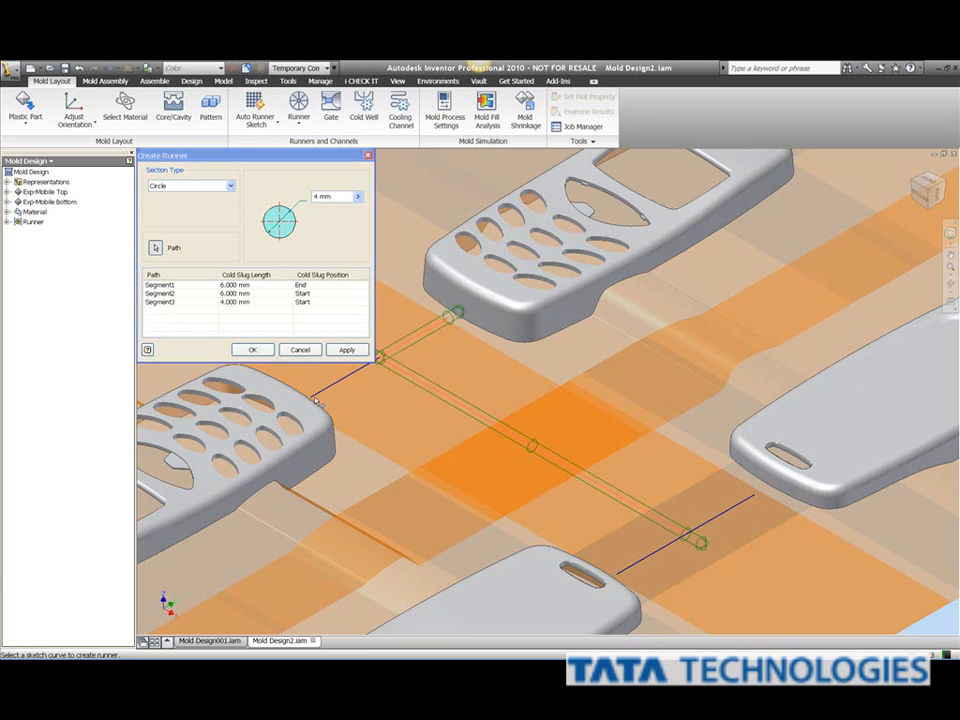
{"action": "left_click", "coordinate": [745, 504]}
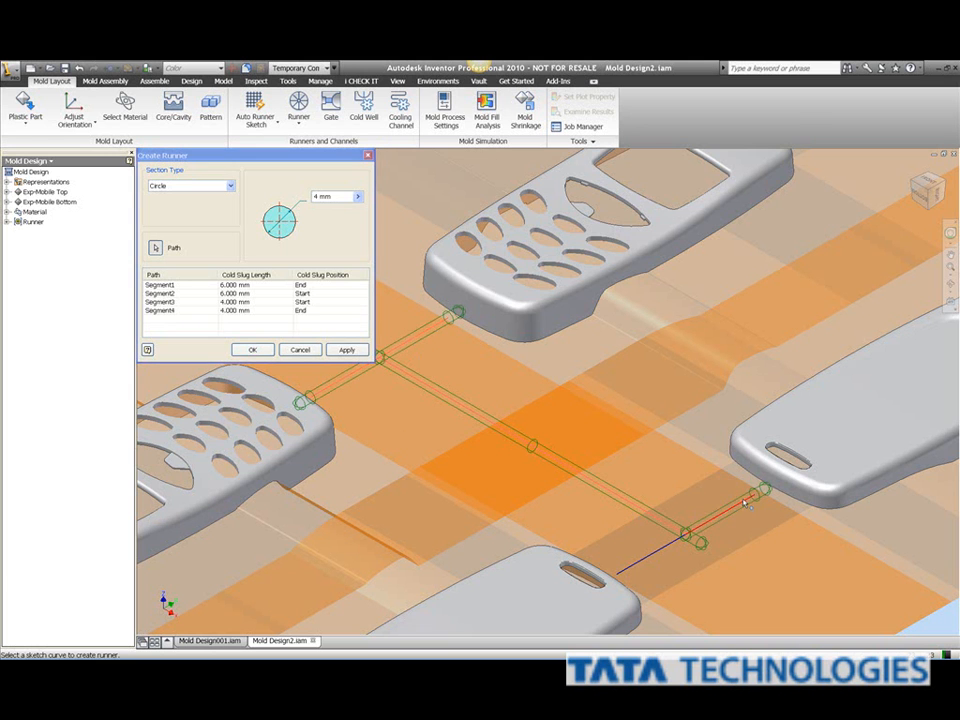
{"action": "left_click", "coordinate": [627, 574]}
{"action": "left_click", "coordinate": [626, 575]}
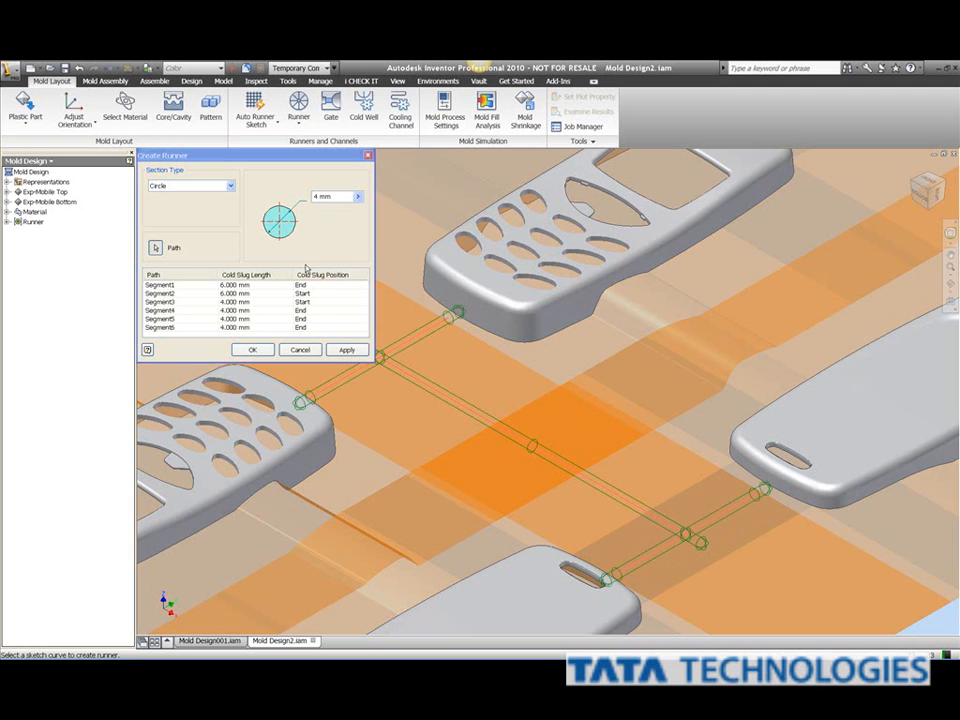
Step: Set the cold slug length of all the 4 mm branch segments to 0 and apply the runner
{"action": "double_click", "coordinate": [221, 301]}
{"action": "left_click_drag", "start_coordinate": [224, 301], "coordinate": [215, 304]}
{"action": "type", "text": "0"}
{"action": "double_click", "coordinate": [221, 310]}
{"action": "type", "text": "0"}
{"action": "double_click", "coordinate": [221, 318]}
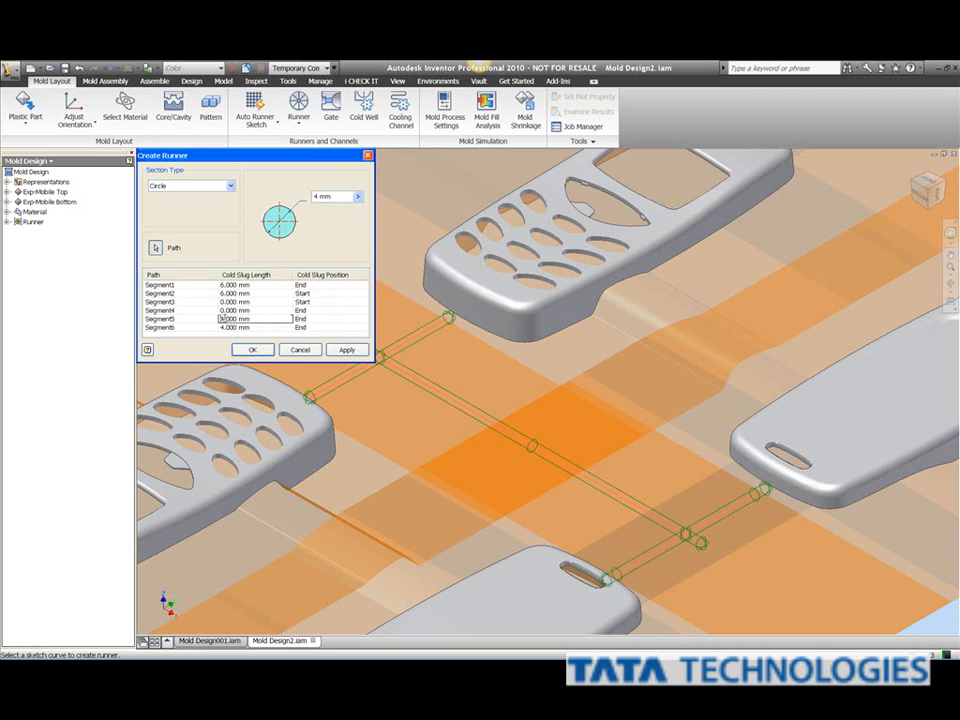
{"action": "type", "text": "0"}
{"action": "double_click", "coordinate": [222, 327]}
{"action": "type", "text": "0"}
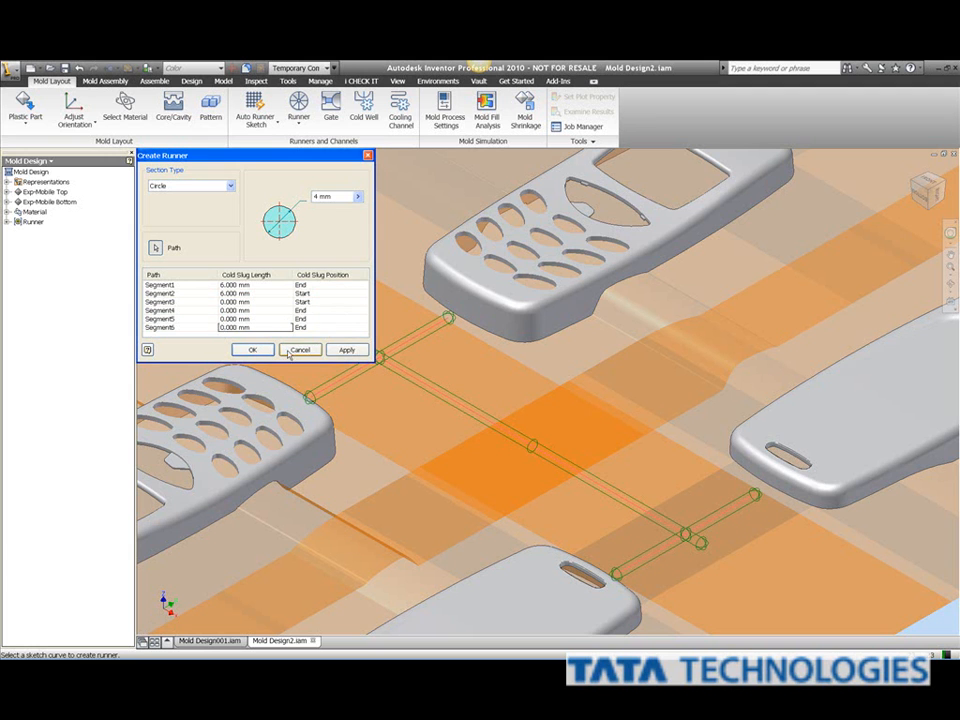
{"action": "left_click", "coordinate": [346, 350]}
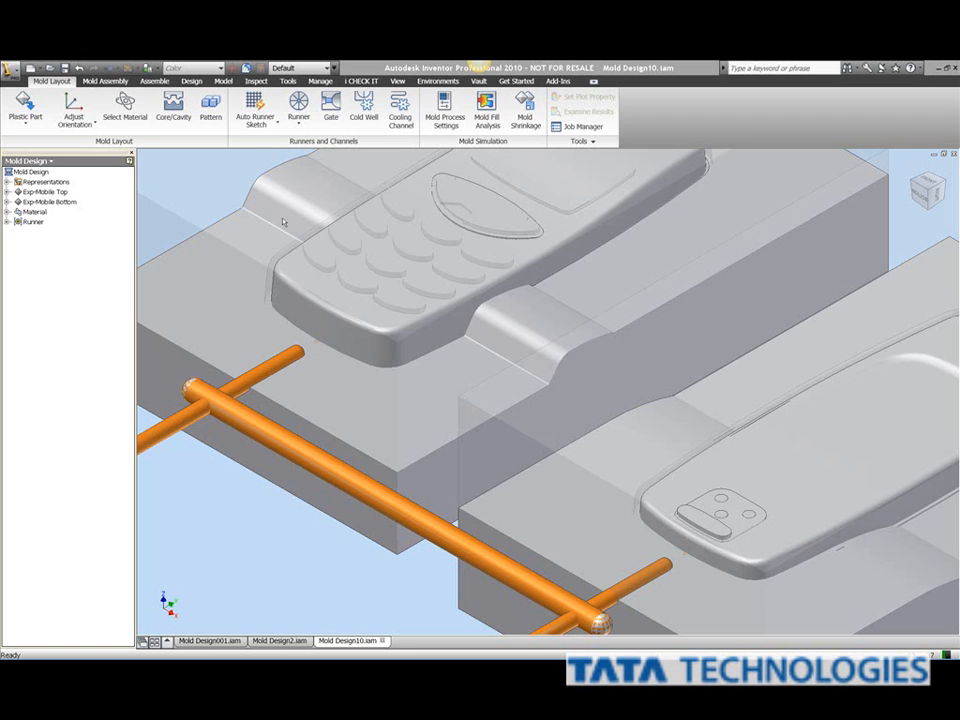
Step: Create a core-side Tunnel gate at the top housing's keypad-end gate location, rotated to 270 deg
{"action": "left_click", "coordinate": [331, 108]}
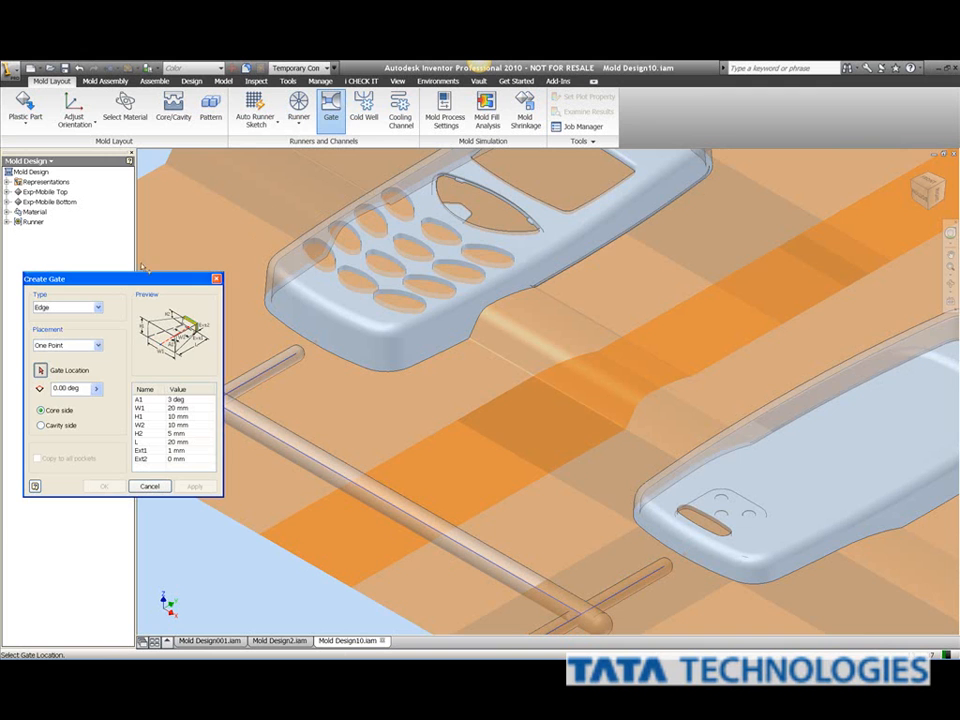
{"action": "left_click", "coordinate": [92, 307]}
{"action": "left_click", "coordinate": [75, 365]}
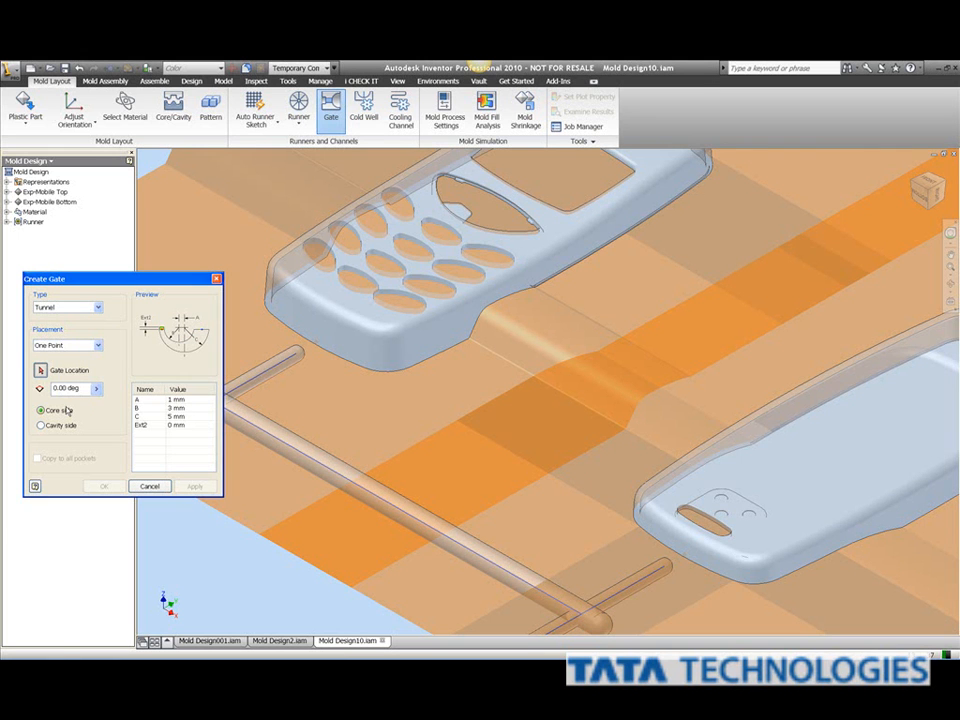
{"action": "left_click", "coordinate": [320, 357]}
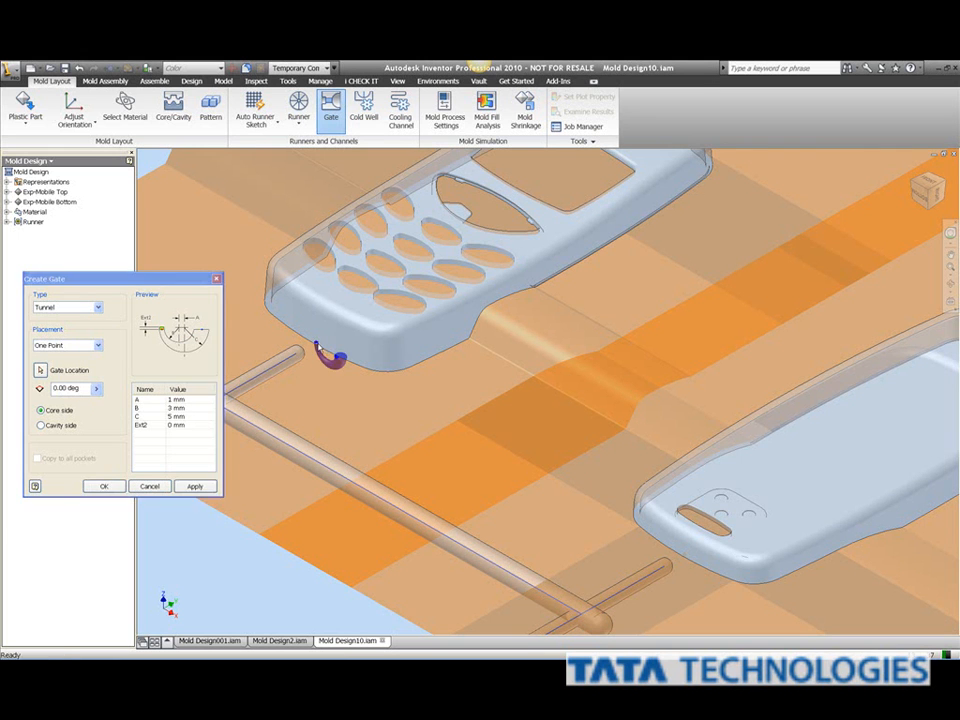
{"action": "left_click", "coordinate": [70, 388]}
{"action": "type", "text": "270"}
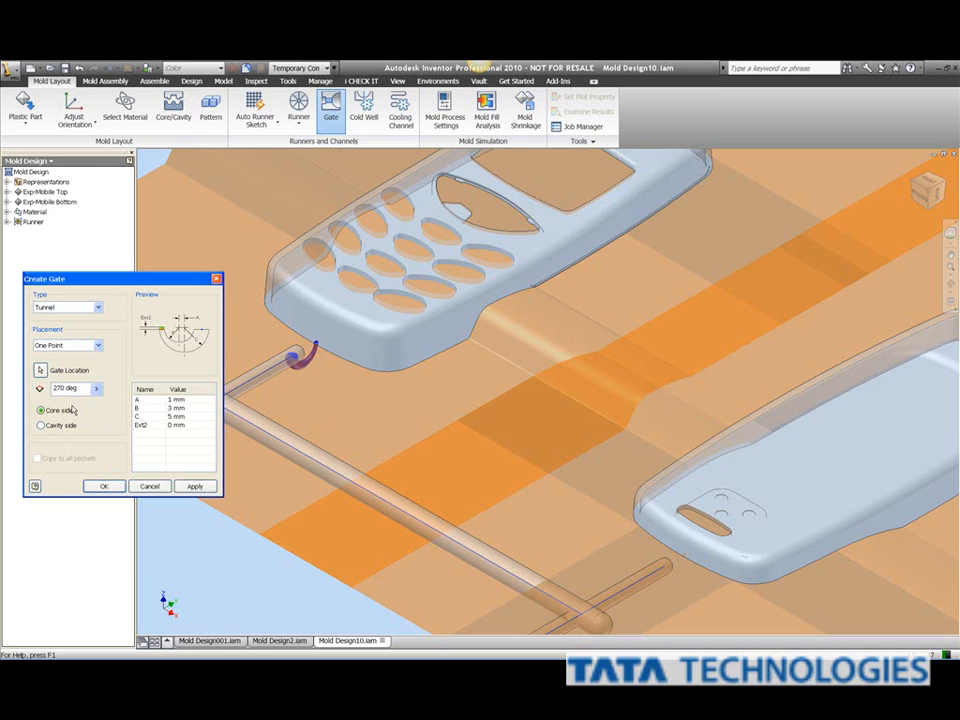
{"action": "left_click", "coordinate": [188, 486]}
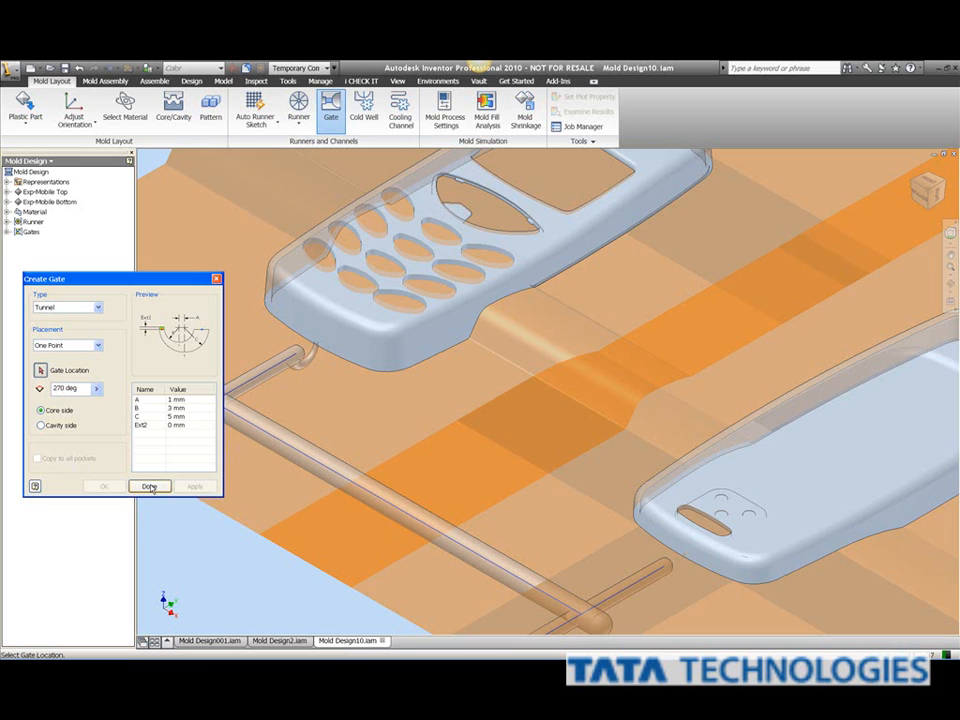
Step: Create a matching core-side Tunnel gate at 270 deg at the bottom housing's gate location near the slotted end
{"action": "left_click", "coordinate": [685, 556]}
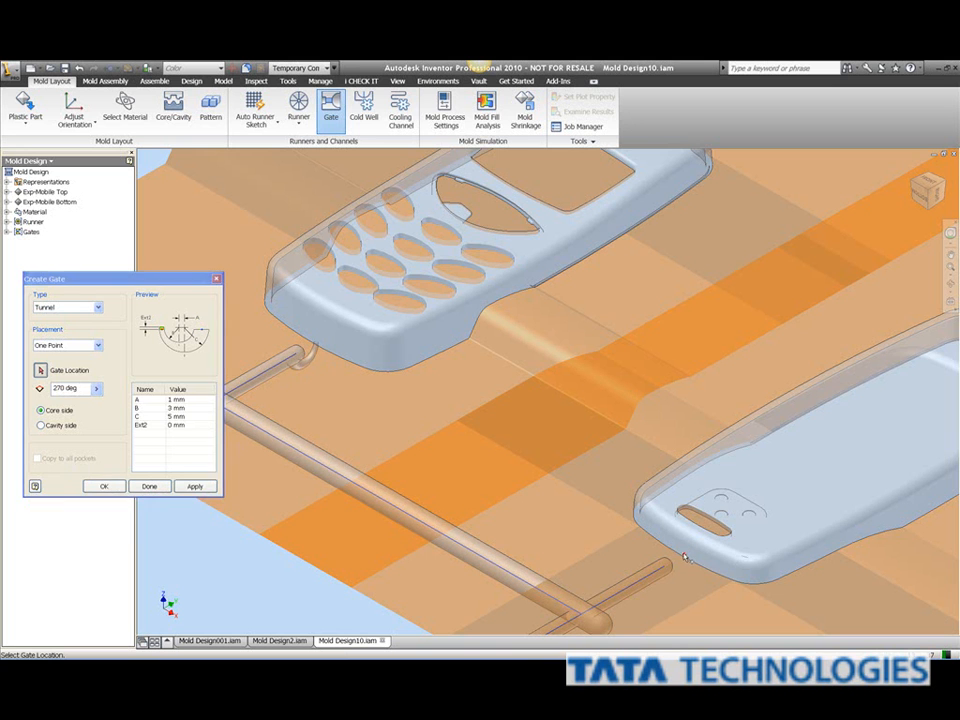
{"action": "left_click", "coordinate": [106, 486]}
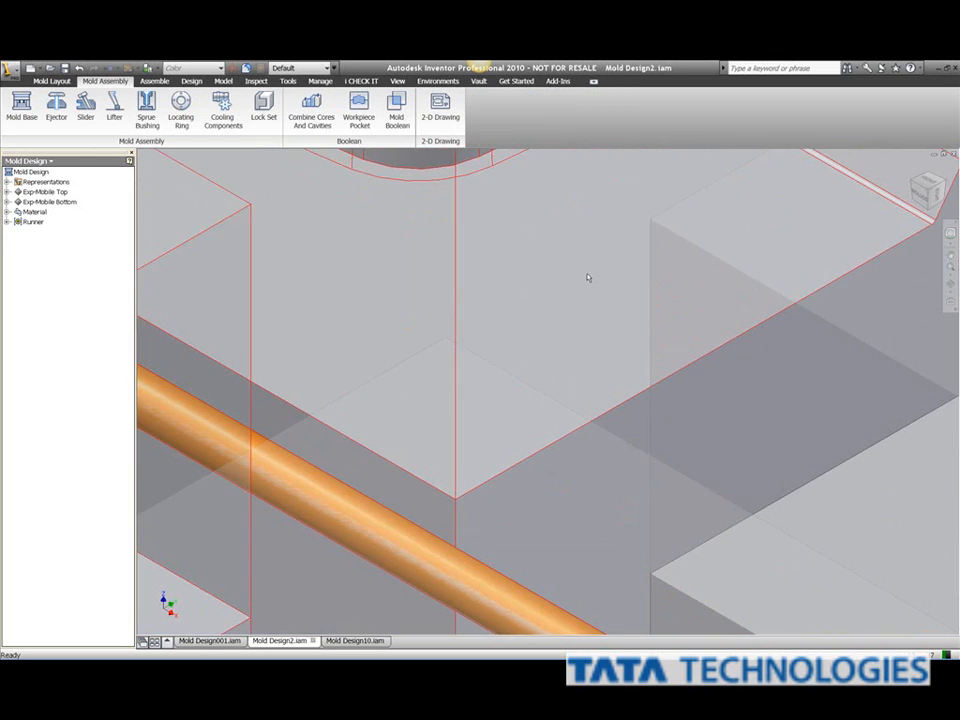
{"action": "scroll", "coordinate": [585, 274], "scroll_direction": "down", "scroll_amount": 4}
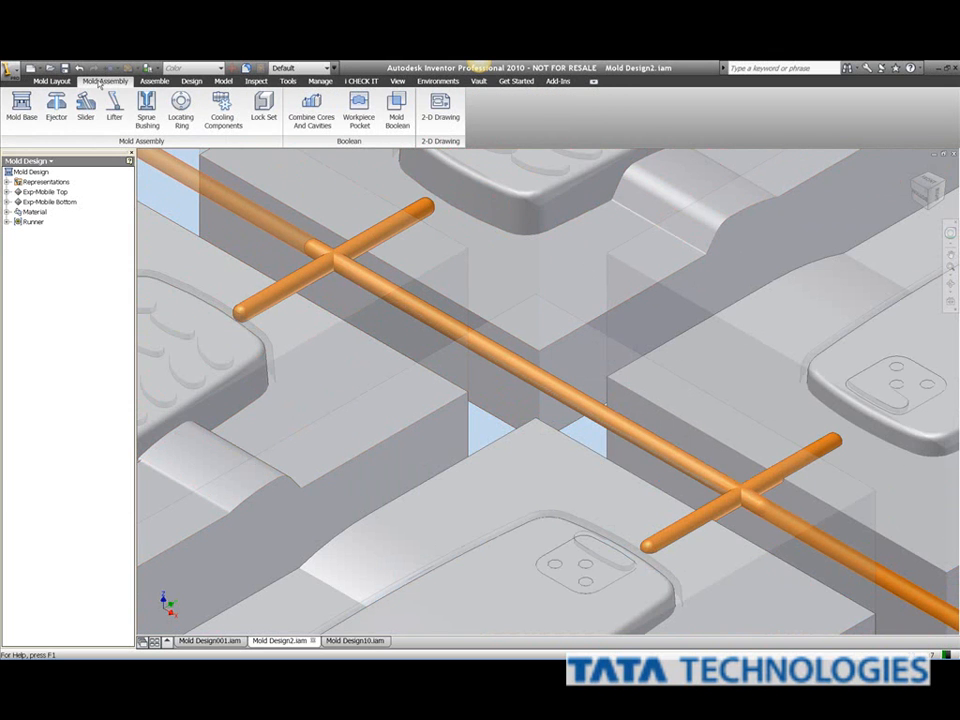
{"action": "left_click", "coordinate": [52, 81]}
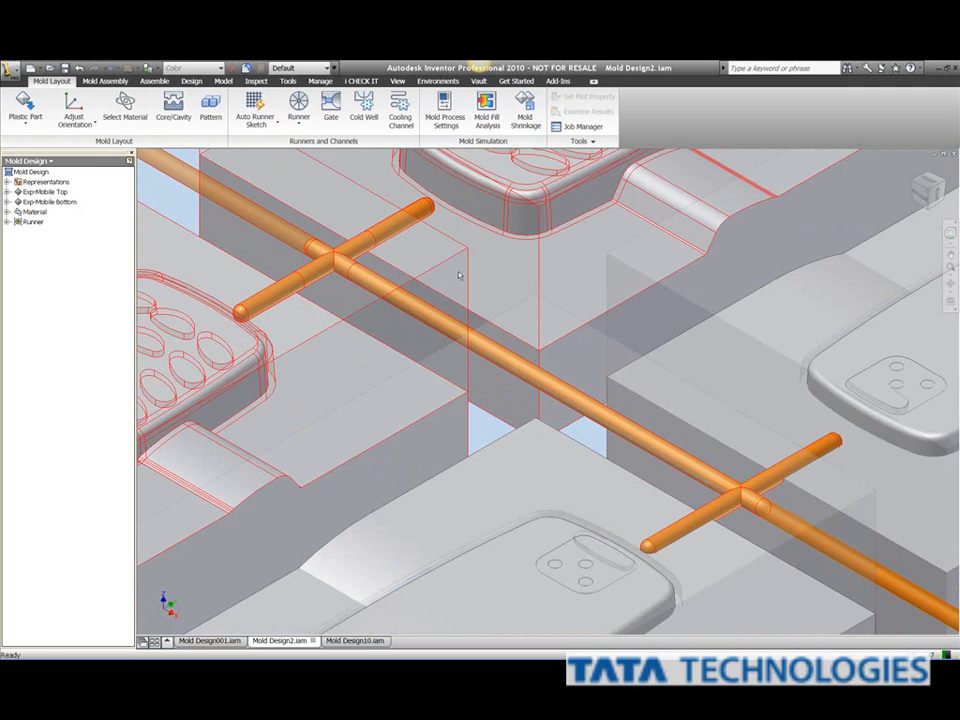
Step: Start a new mold base and choose the DME two-plate type E as its vendor and type
{"action": "left_click", "coordinate": [106, 82]}
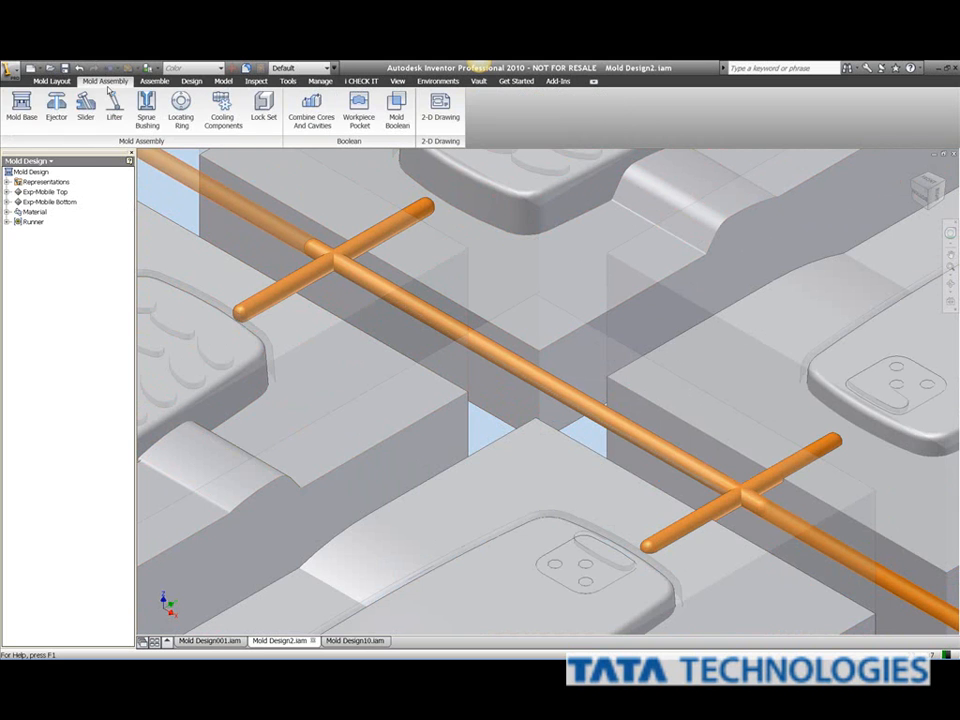
{"action": "left_click", "coordinate": [20, 104]}
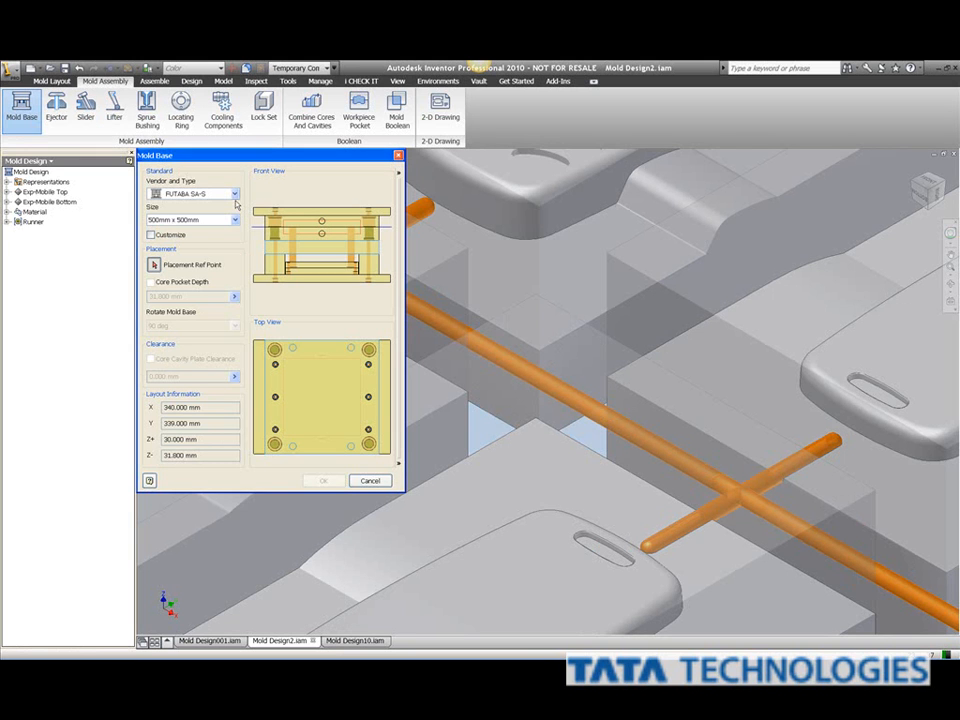
{"action": "left_click", "coordinate": [236, 196]}
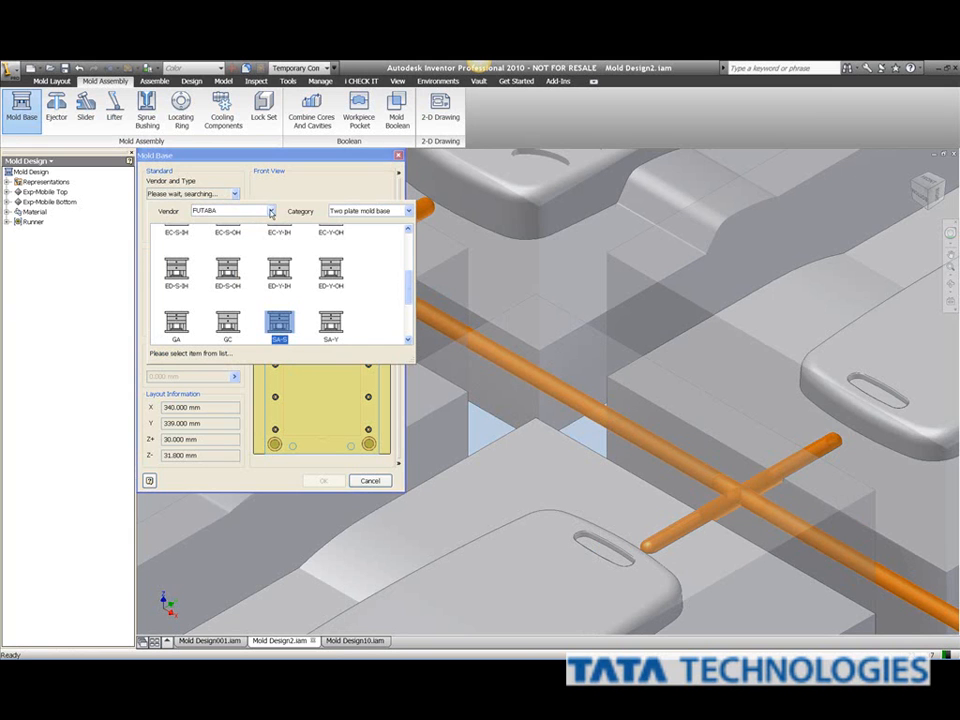
{"action": "left_click", "coordinate": [269, 211]}
{"action": "left_click", "coordinate": [257, 228]}
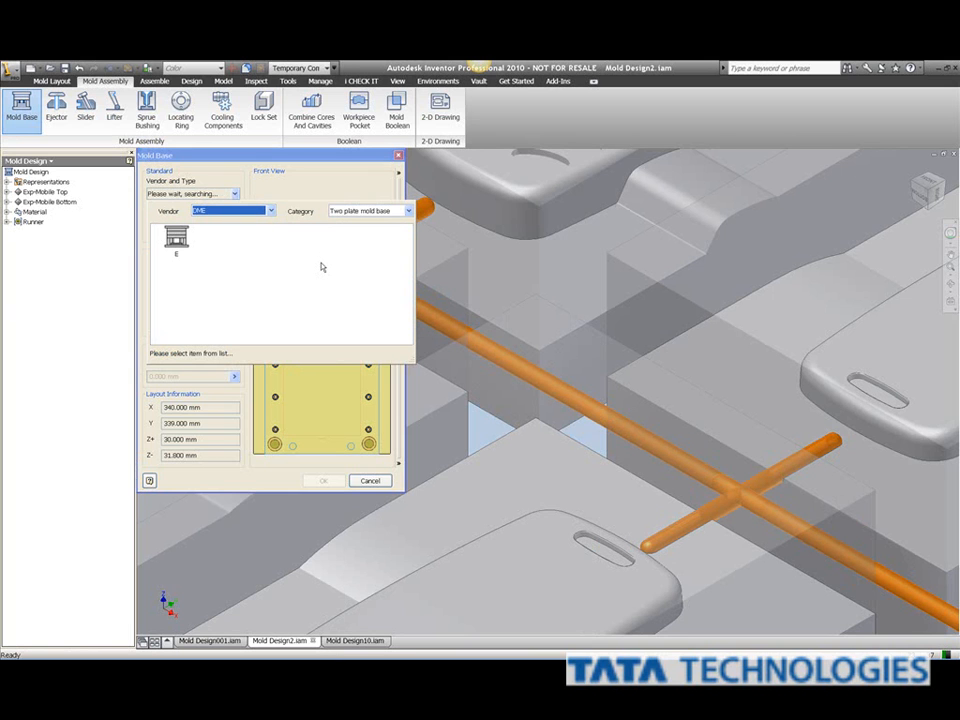
{"action": "left_click", "coordinate": [176, 238]}
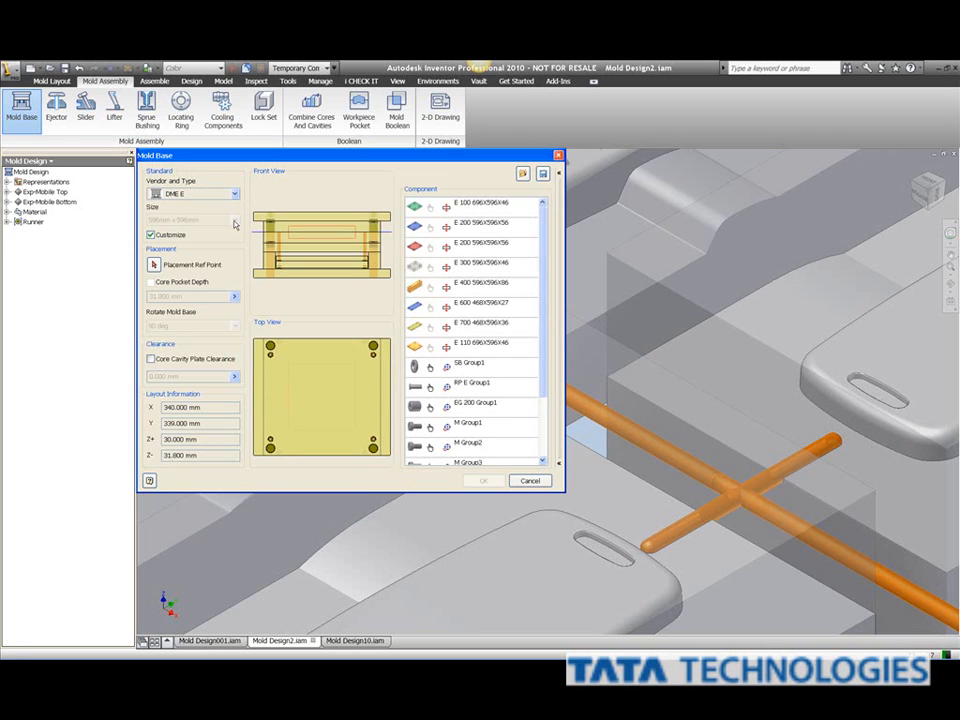
Step: Turn off mold base customization, accept reverting to the default configuration, and set the size to 496mm x 496mm
{"action": "left_click", "coordinate": [151, 234]}
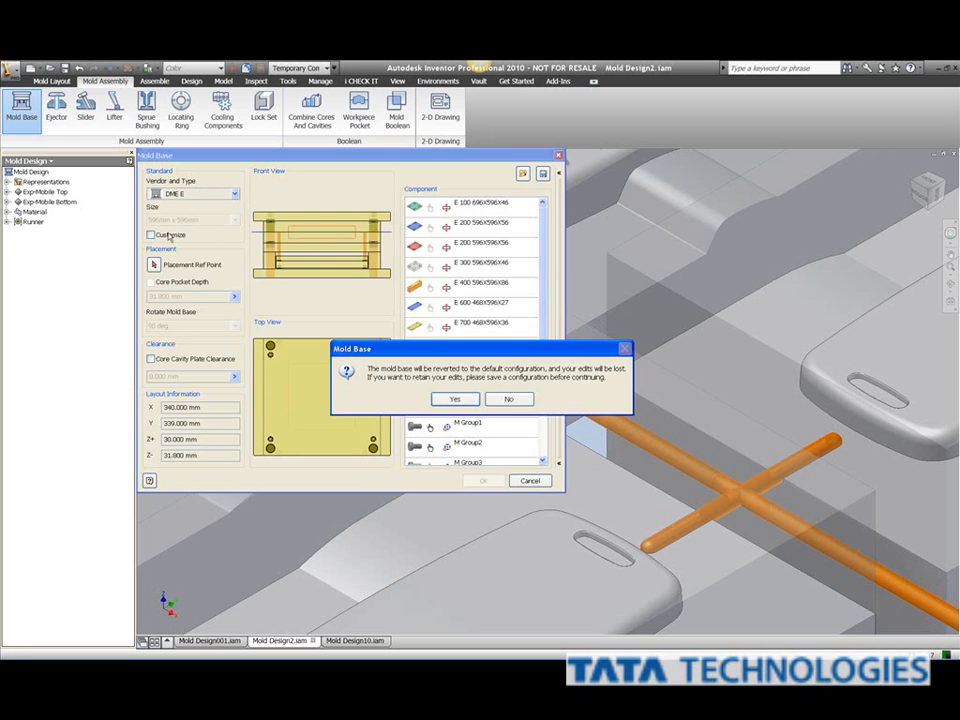
{"action": "left_click", "coordinate": [455, 399]}
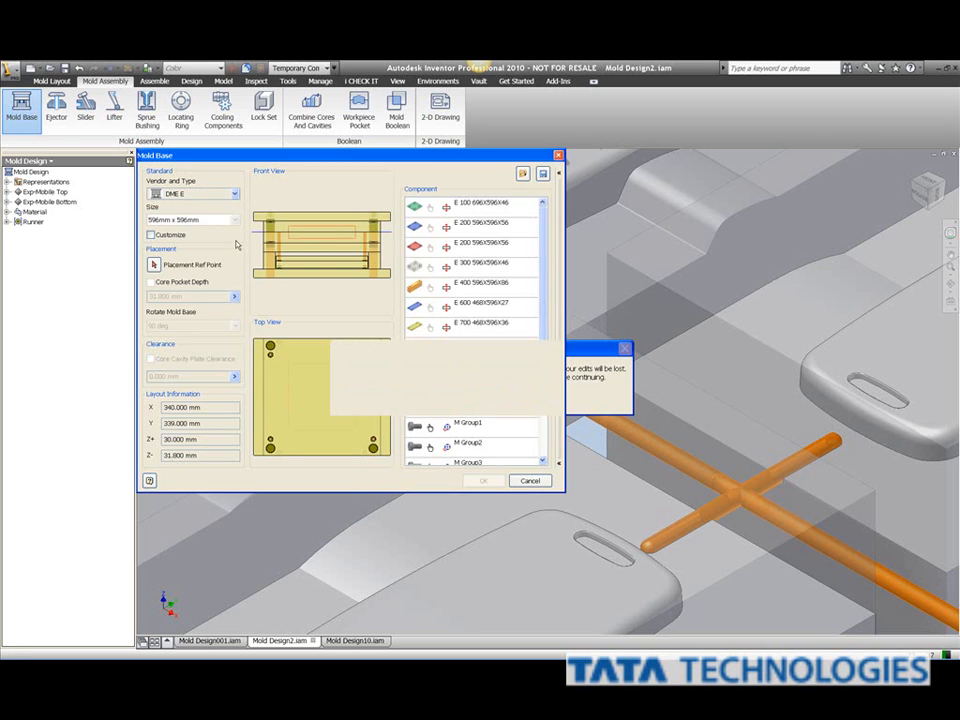
{"action": "left_click", "coordinate": [235, 220]}
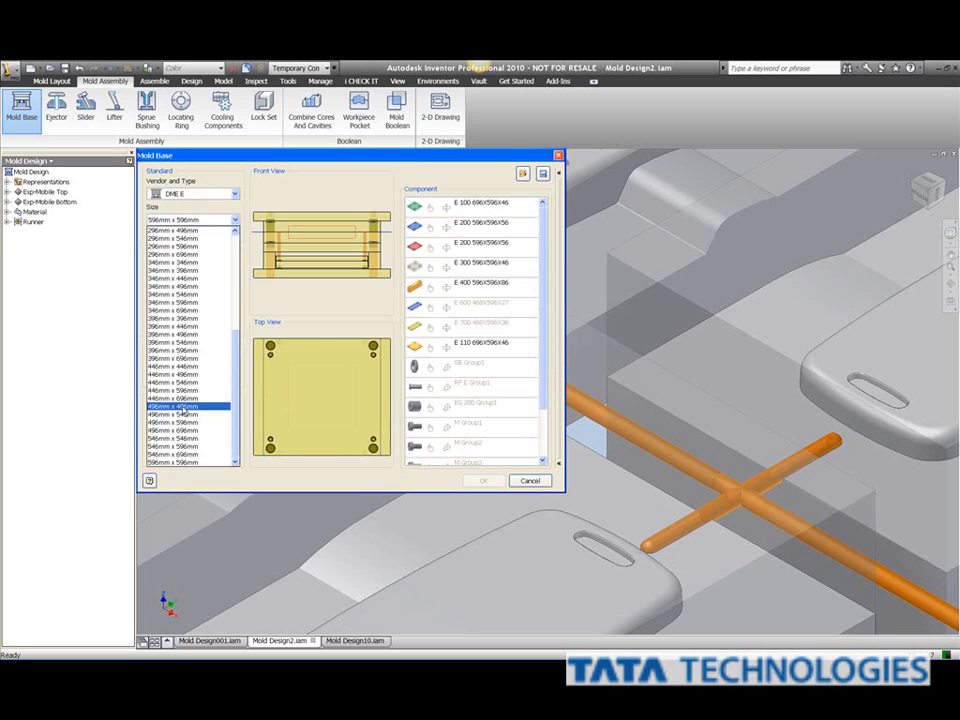
{"action": "left_click", "coordinate": [198, 406]}
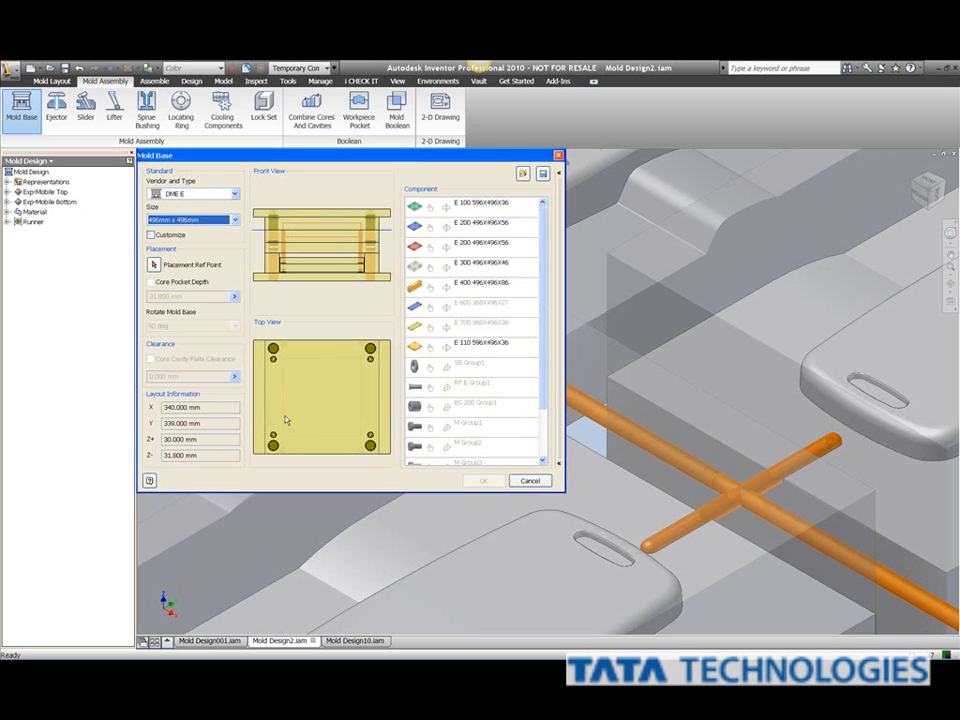